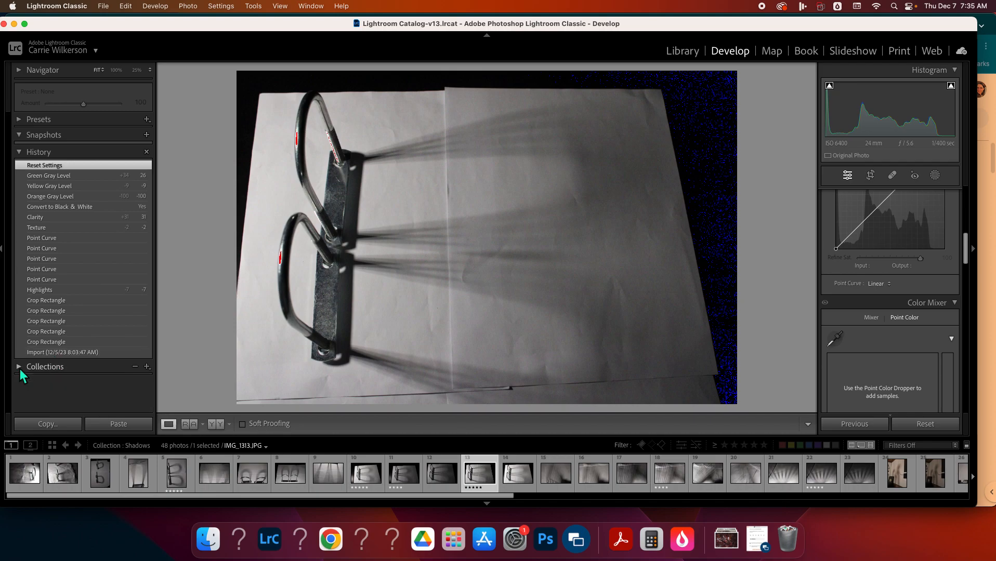
# Show the Shadows collection and filter its photos to the rated ones.
pyautogui.scroll(-5, 20, 369)
pyautogui.scroll(-1, 59, 260)
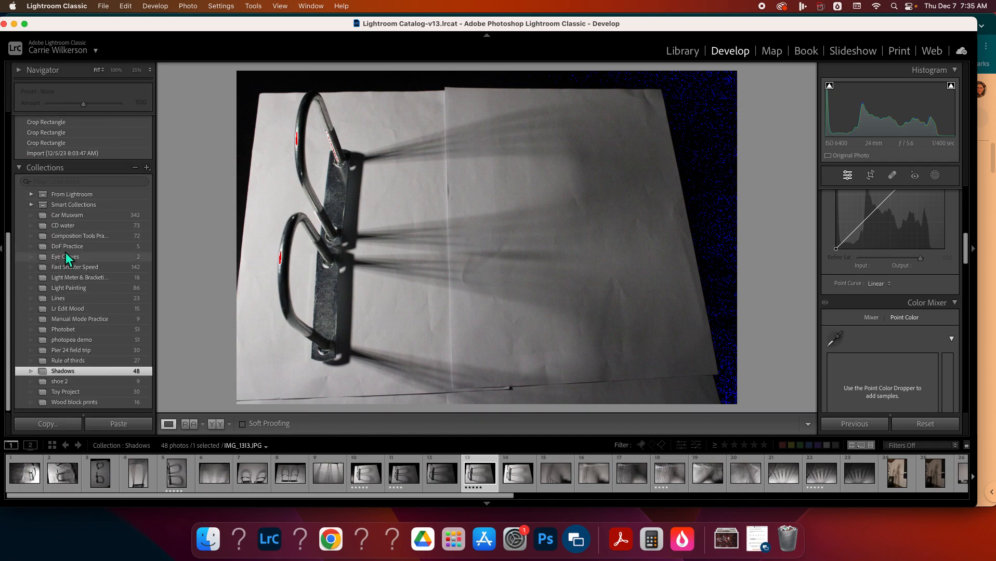
pyautogui.click(149, 171)
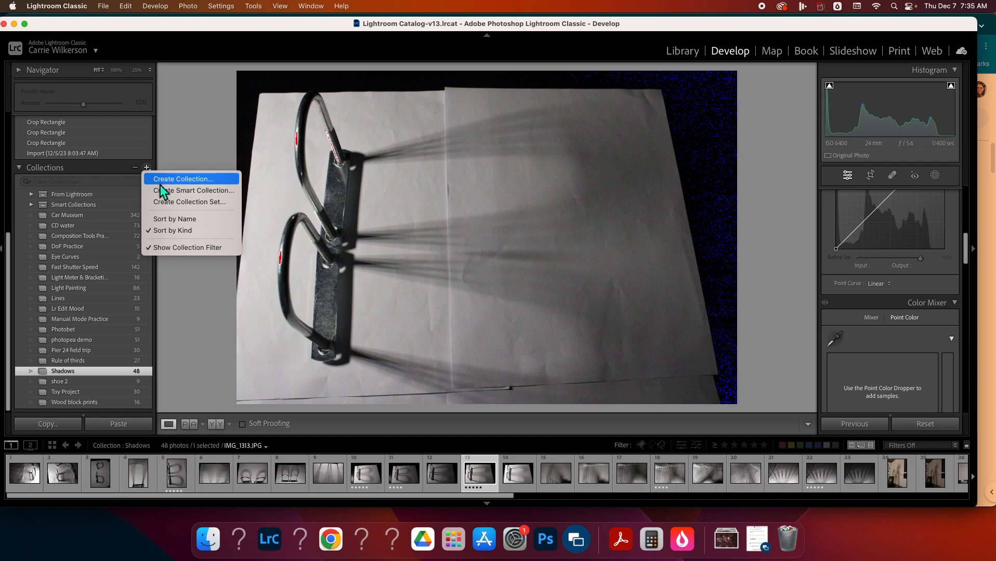
pyautogui.click(64, 369)
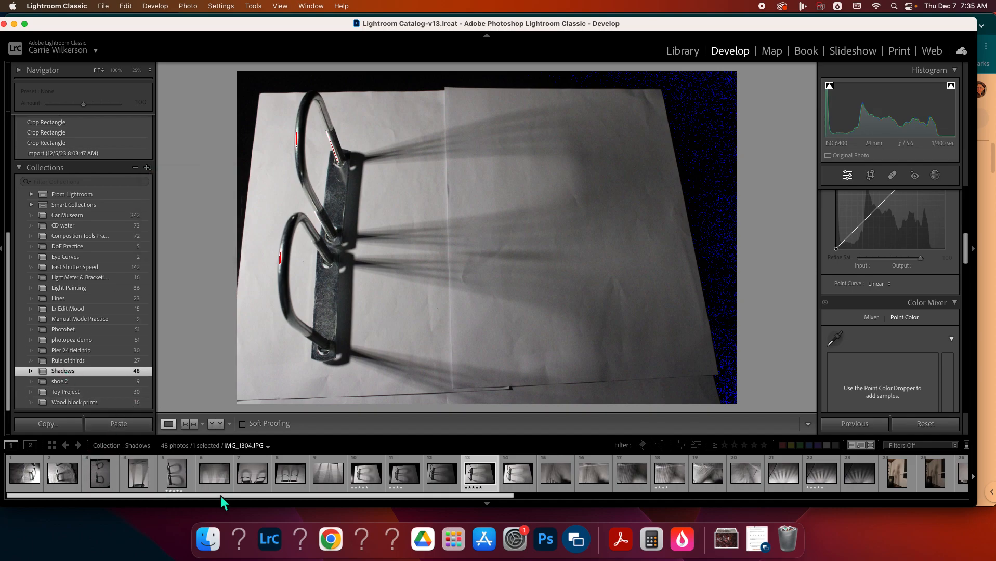
pyautogui.click(948, 448)
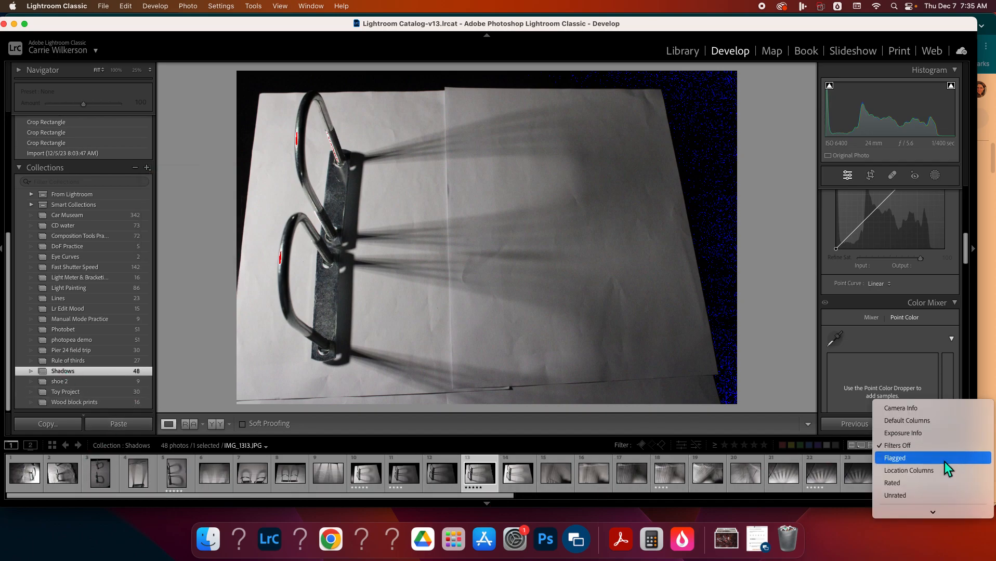
pyautogui.click(926, 487)
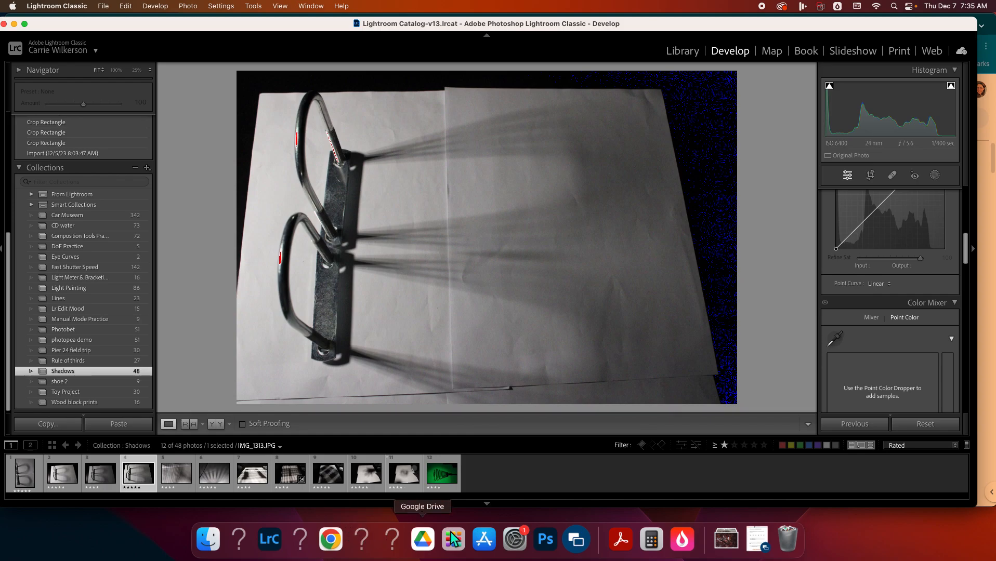
# Switch to Chrome to review the 5x7 crop requirement in the editing guidelines, and return to Lightroom Classic.
pyautogui.click(331, 539)
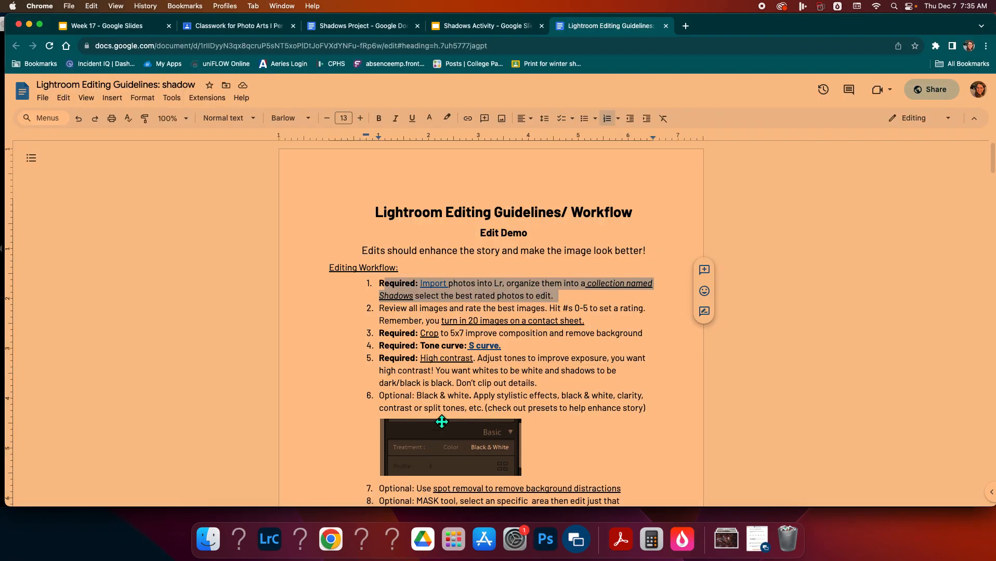
pyautogui.moveTo(417, 345); pyautogui.dragTo(524, 345)
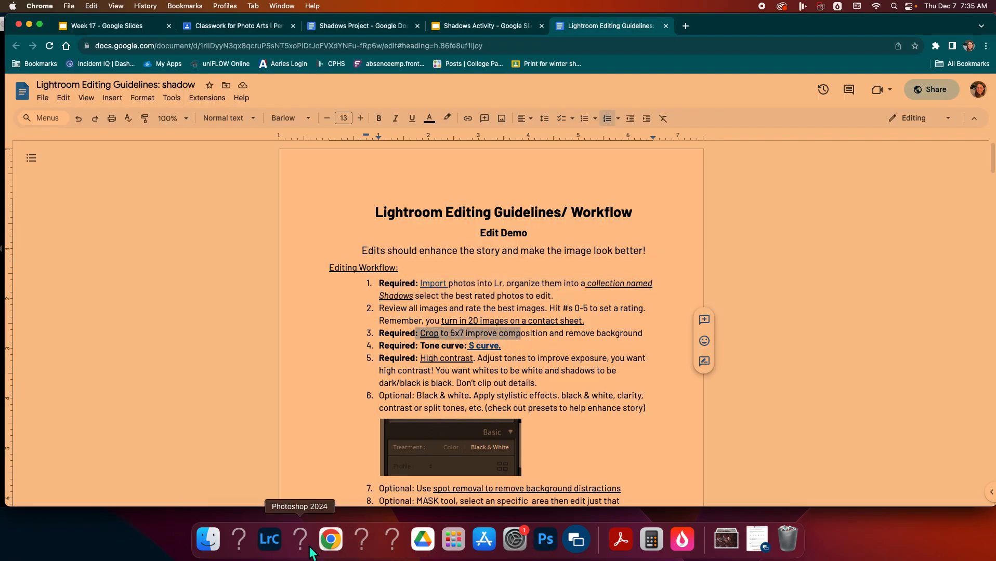
pyautogui.click(269, 539)
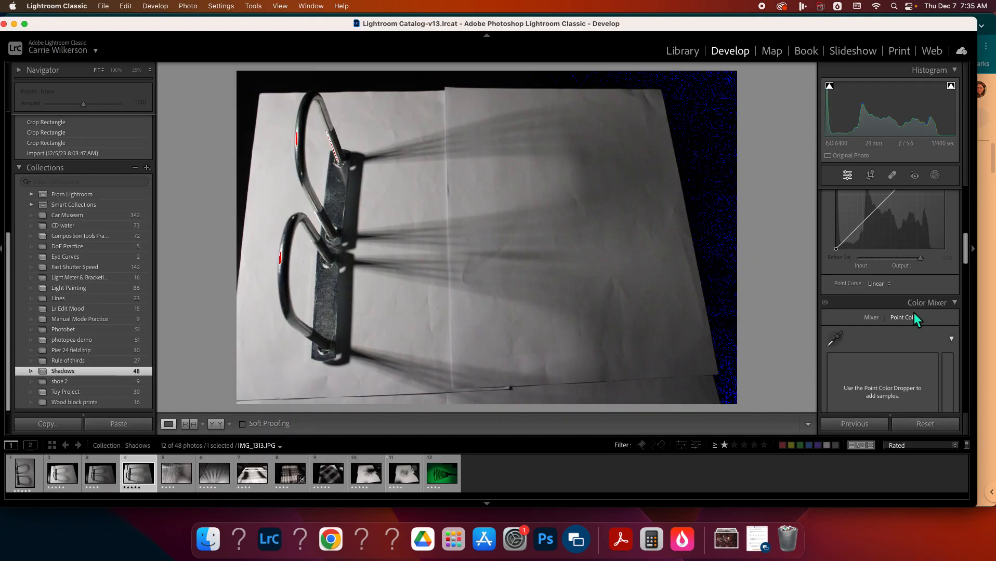
# Start cropping the coat hook photo with a 5 x 7 aspect ratio.
pyautogui.scroll(5, 904, 280)
pyautogui.click(870, 175)
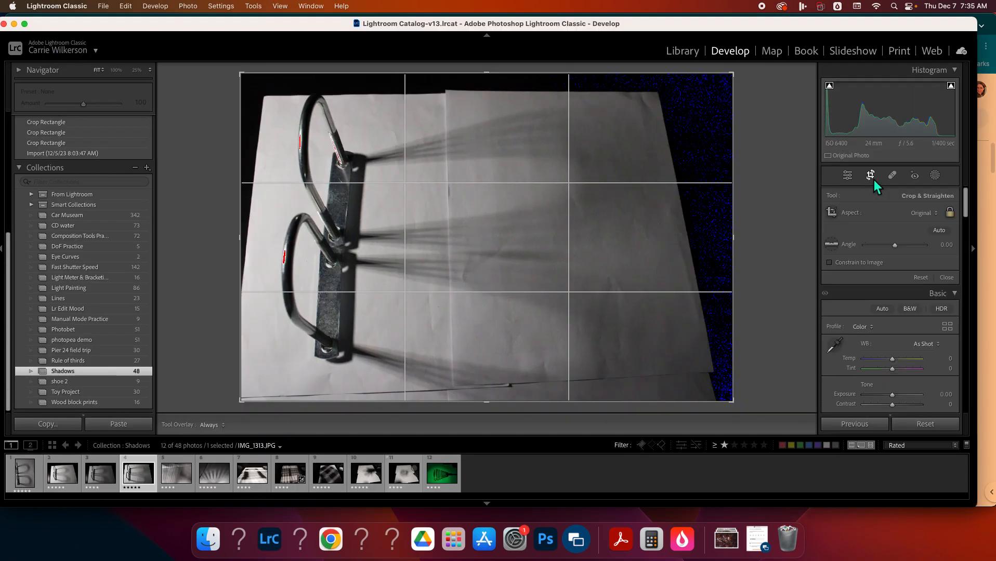
pyautogui.click(920, 214)
pyautogui.click(919, 278)
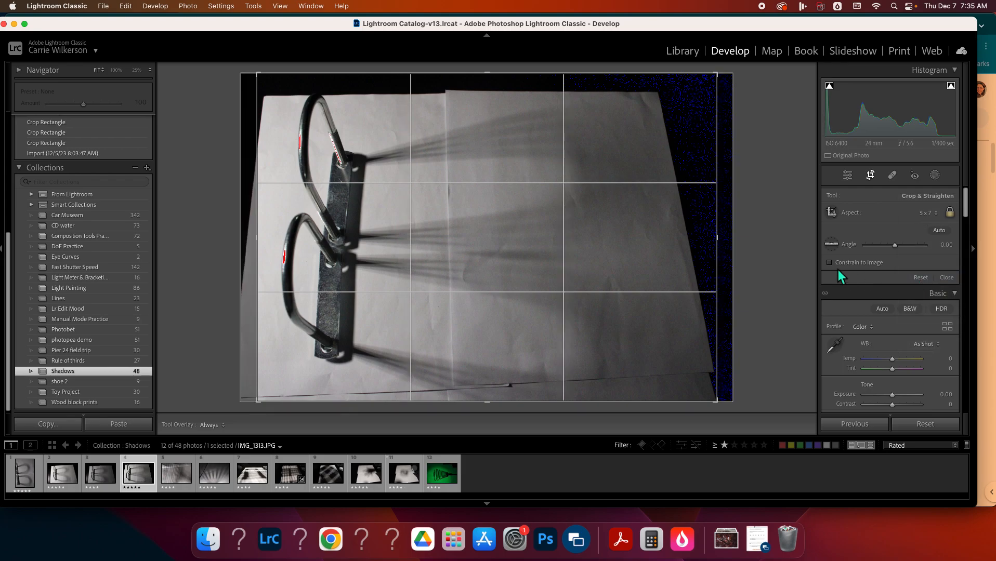
# Tighten and reposition the 5 x 7 crop around the hooks and their shadows to exclude the dark background, and apply it.
pyautogui.moveTo(718, 82); pyautogui.dragTo(700, 89)
pyautogui.moveTo(501, 254); pyautogui.dragTo(502, 264)
pyautogui.moveTo(563, 215); pyautogui.dragTo(558, 225)
pyautogui.moveTo(289, 381); pyautogui.dragTo(294, 383)
pyautogui.moveTo(415, 332); pyautogui.dragTo(429, 331)
pyautogui.moveTo(298, 384); pyautogui.dragTo(302, 383)
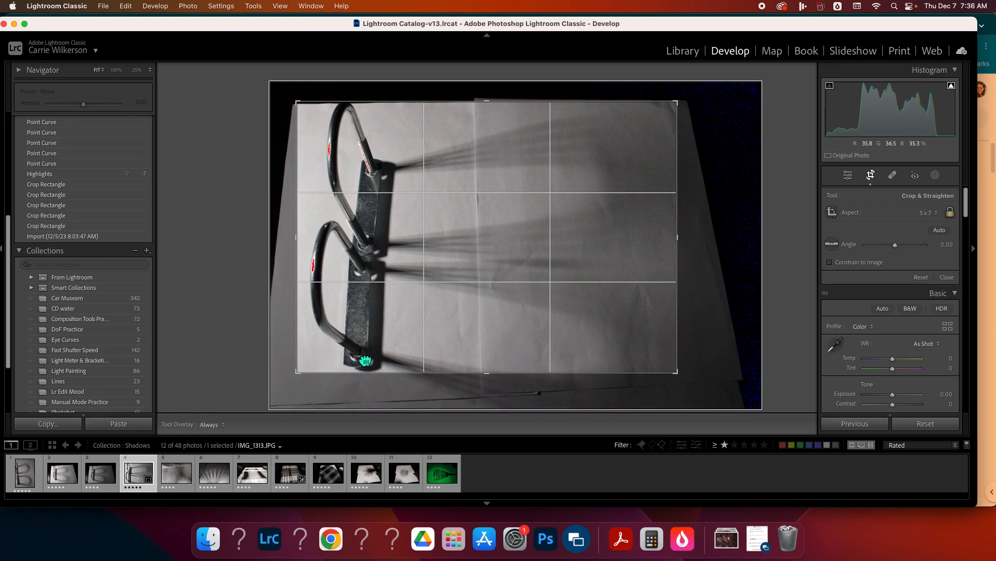
pyautogui.moveTo(301, 382); pyautogui.dragTo(305, 380)
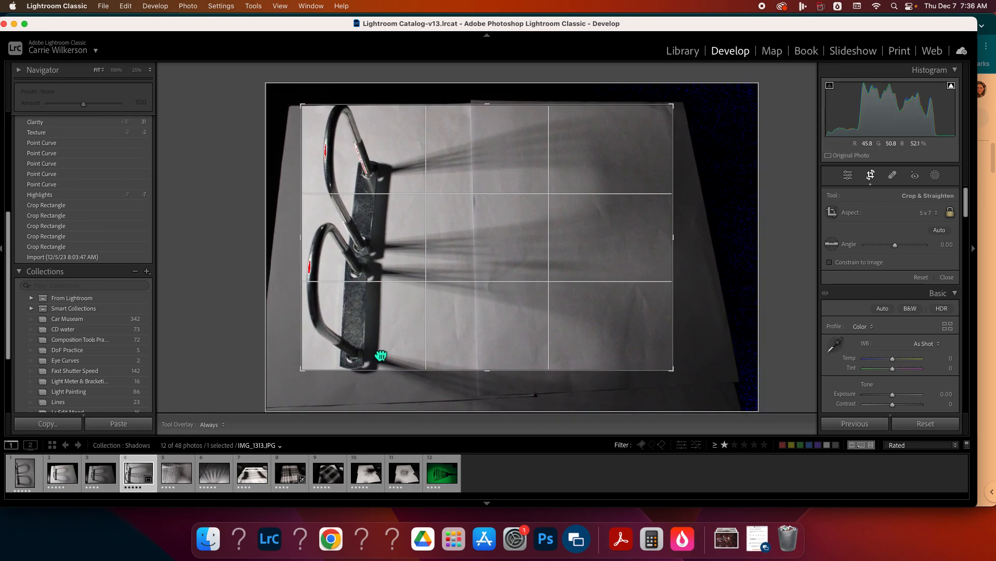
pyautogui.moveTo(380, 355); pyautogui.dragTo(382, 356)
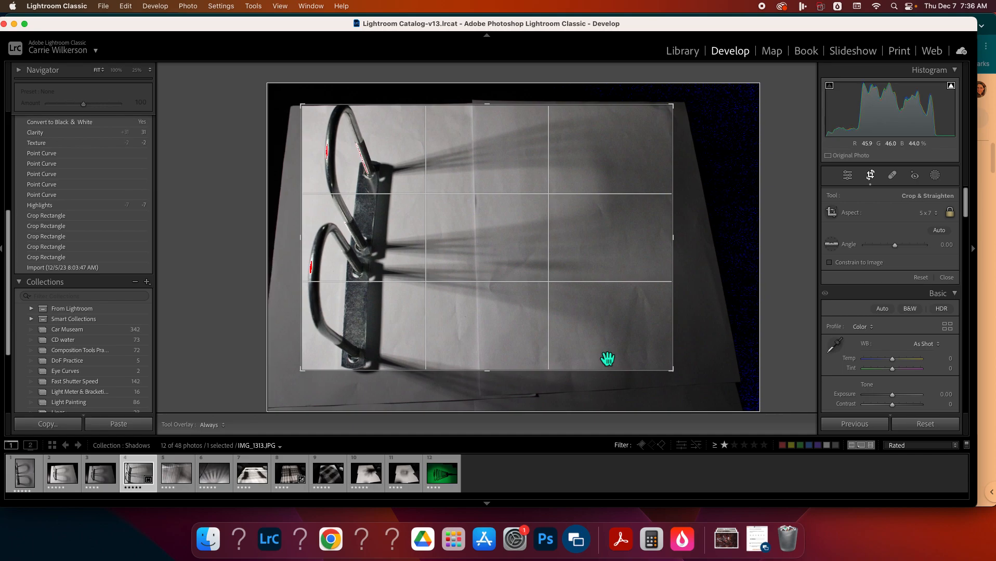
pyautogui.moveTo(611, 322); pyautogui.dragTo(624, 319)
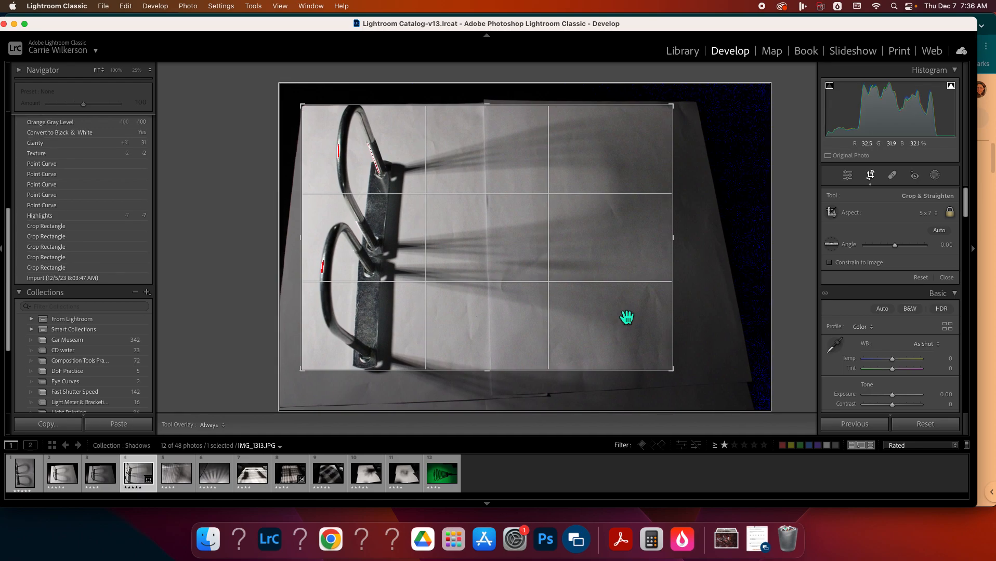
pyautogui.click(949, 278)
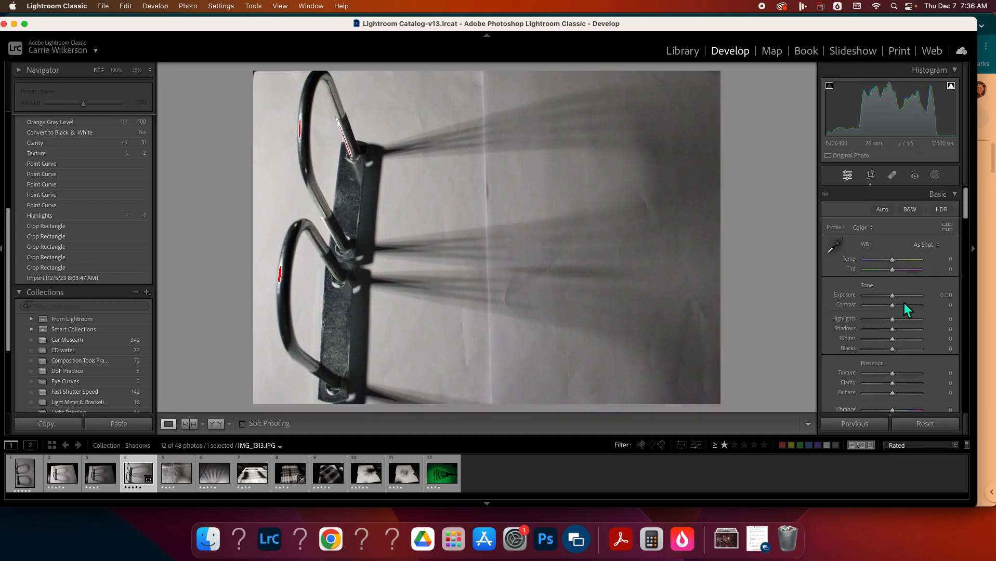
# Switch to Chrome to review the tone curve requirement and its S curve link in the guidelines, and return to Lightroom Classic.
pyautogui.scroll(-5, 894, 322)
pyautogui.scroll(-3, 887, 329)
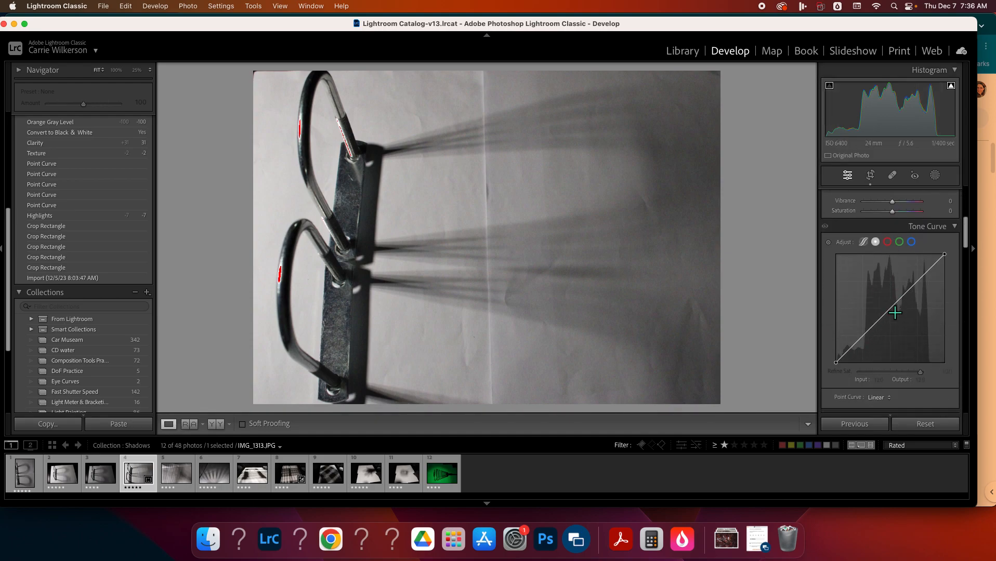
pyautogui.click(330, 539)
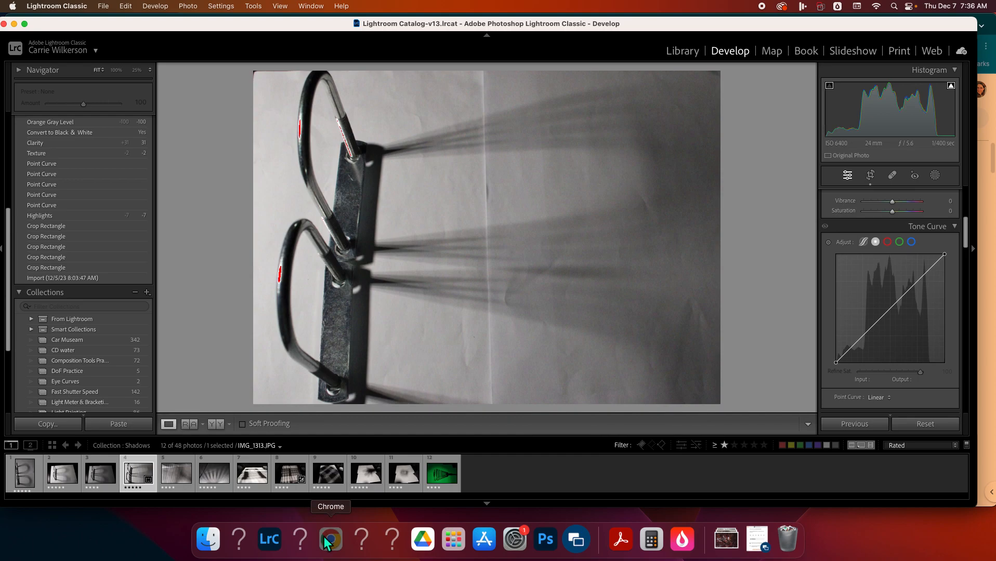
pyautogui.scroll(-5, 356, 447)
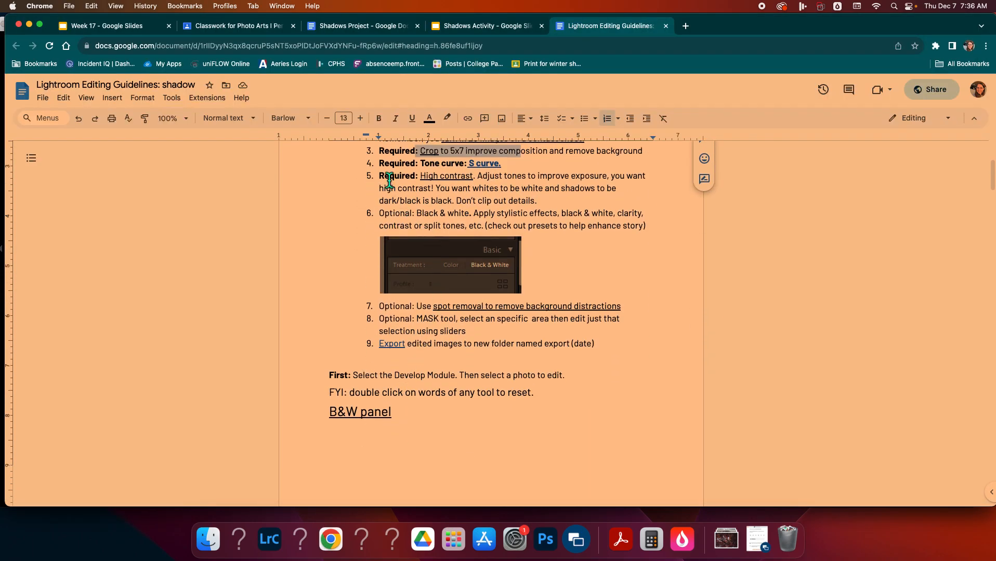
pyautogui.moveTo(379, 164); pyautogui.dragTo(504, 165)
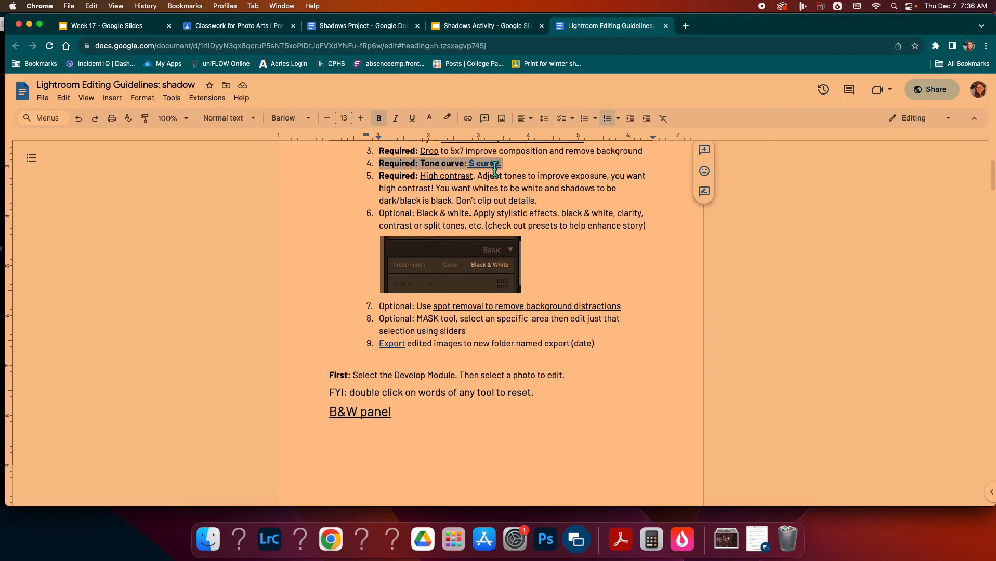
pyautogui.click(492, 164)
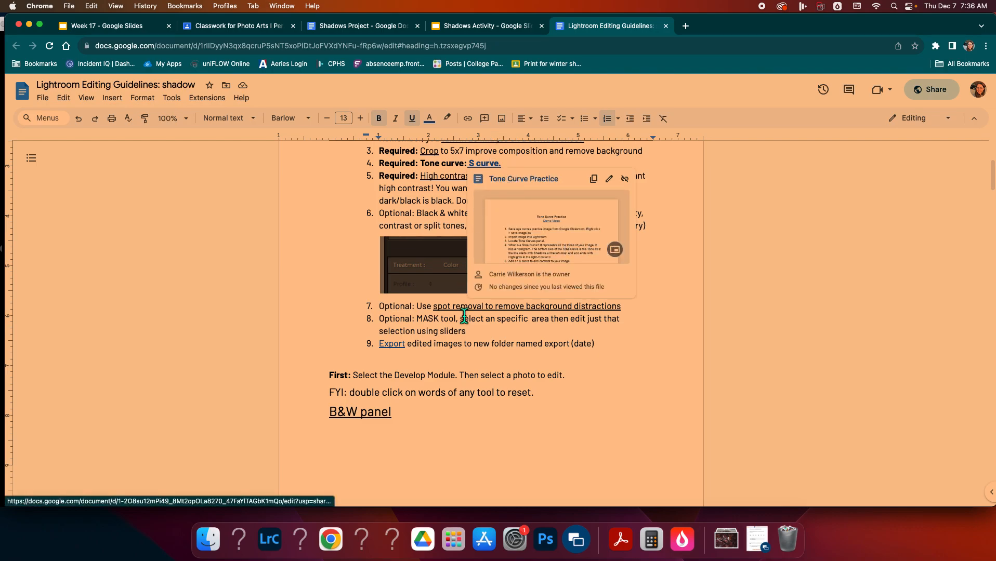
pyautogui.click(269, 539)
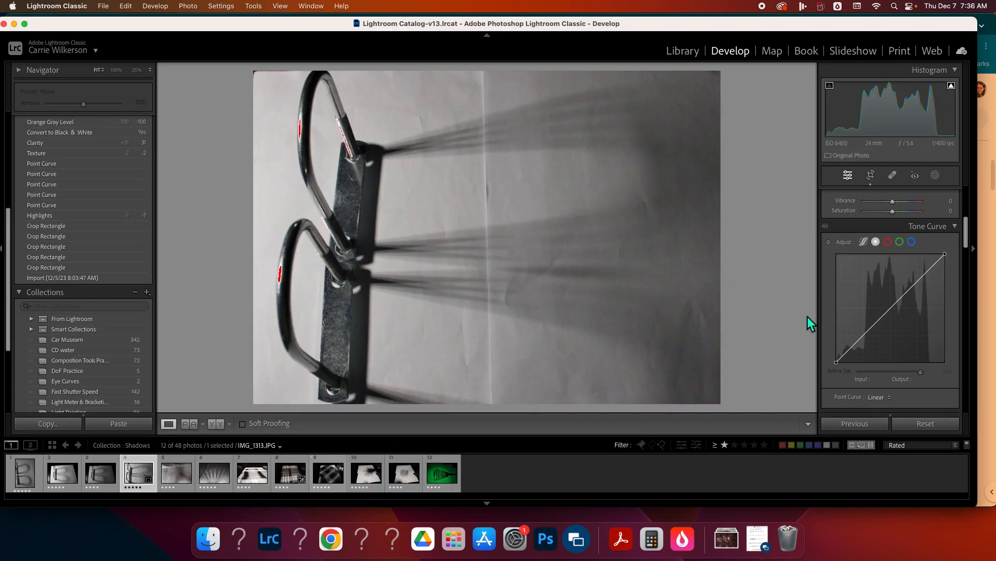
# Anchor the tone curve's midpoint at 130 and raise a highlights point to about input 184, output 217.
pyautogui.click(890, 307)
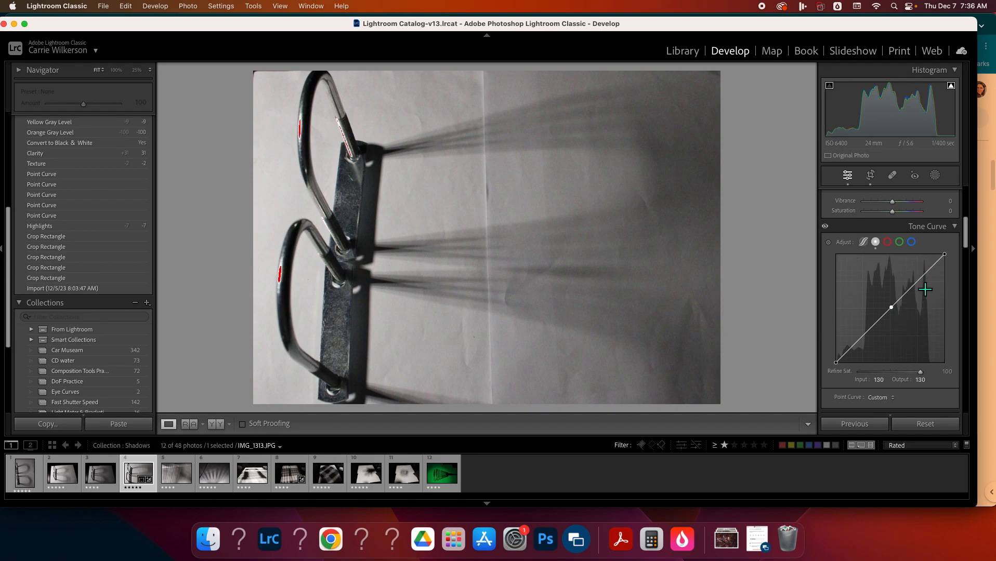
pyautogui.click(917, 282)
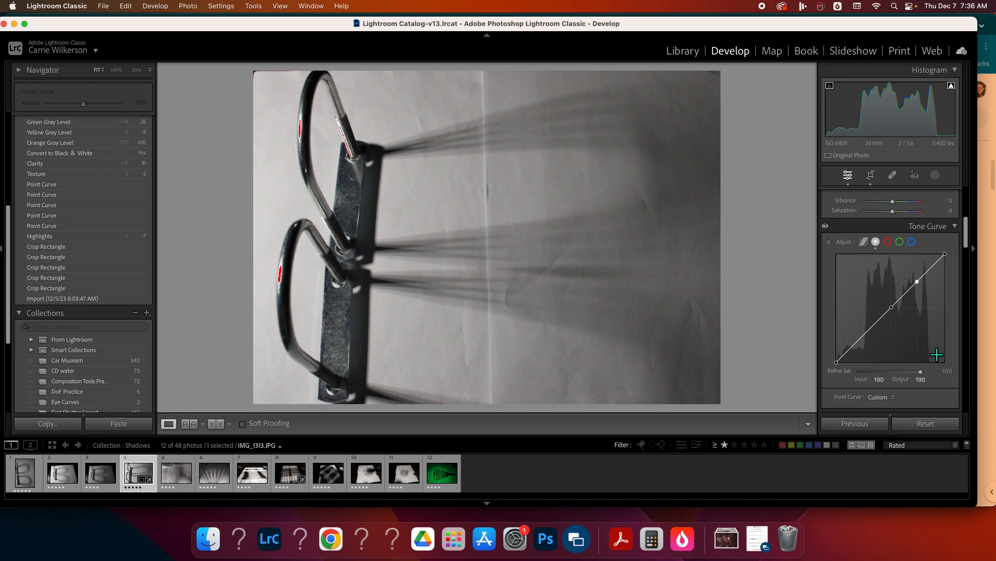
pyautogui.moveTo(920, 284); pyautogui.dragTo(920, 272)
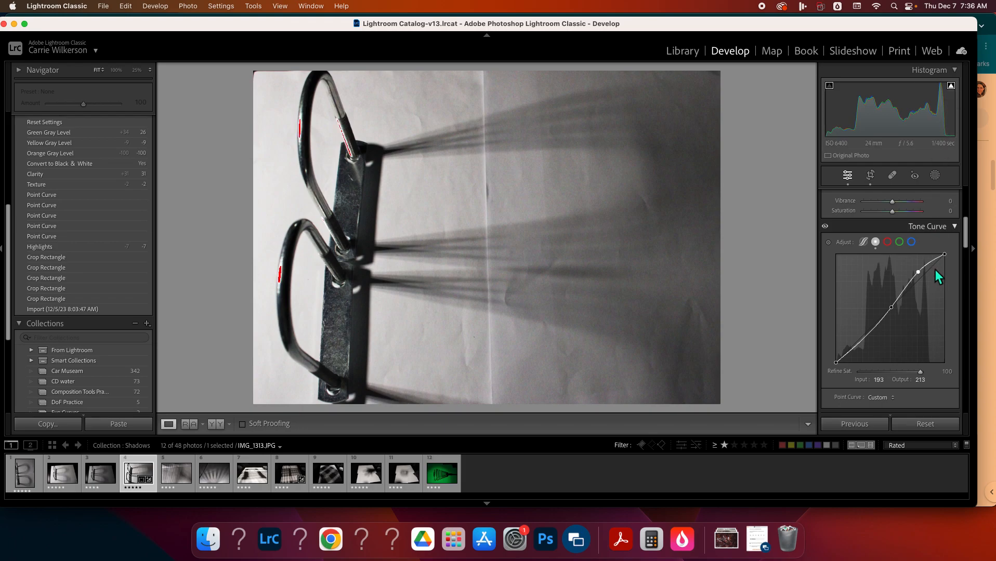
pyautogui.moveTo(922, 278)
pyautogui.mouseDown()
pyautogui.moveTo(916, 260)
pyautogui.moveTo(918, 272)
pyautogui.mouseUp()
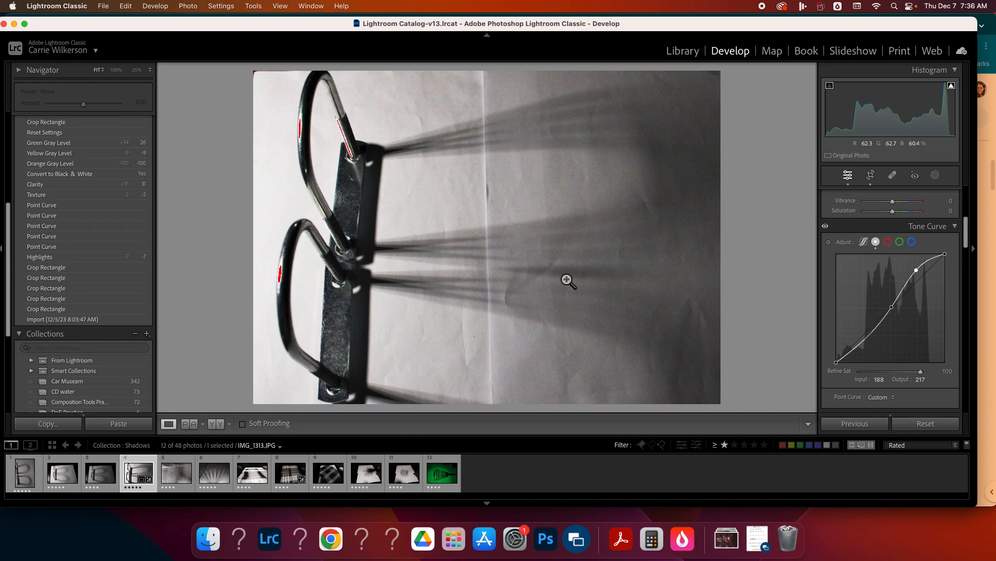
pyautogui.moveTo(917, 279); pyautogui.dragTo(916, 273)
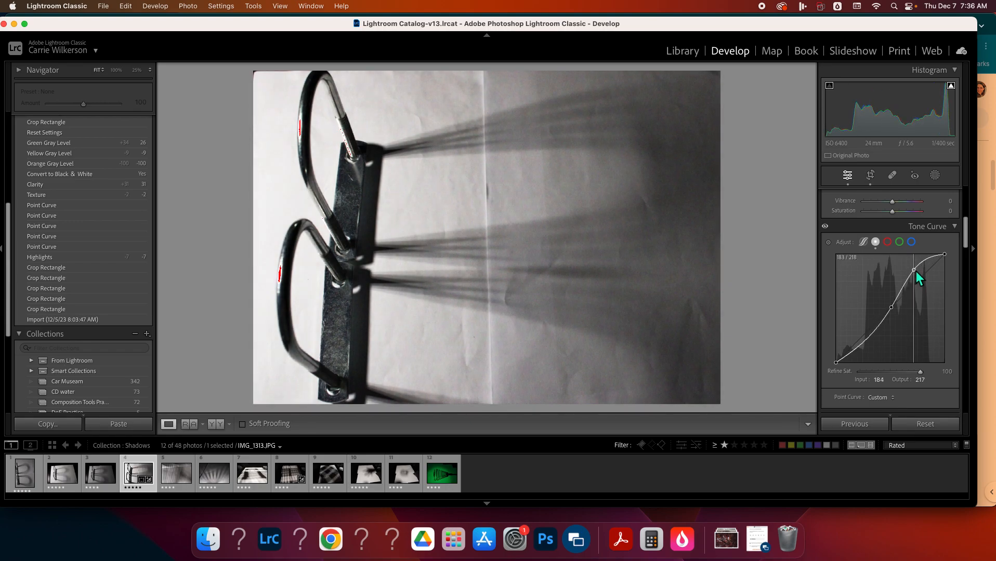
# Complete the S curve by adding a shadows point and lowering it to input 68, output 31.
pyautogui.click(865, 340)
pyautogui.moveTo(866, 345)
pyautogui.mouseDown()
pyautogui.moveTo(869, 360)
pyautogui.moveTo(868, 348)
pyautogui.moveTo(844, 355)
pyautogui.moveTo(873, 355)
pyautogui.moveTo(865, 319)
pyautogui.moveTo(866, 354)
pyautogui.mouseUp()
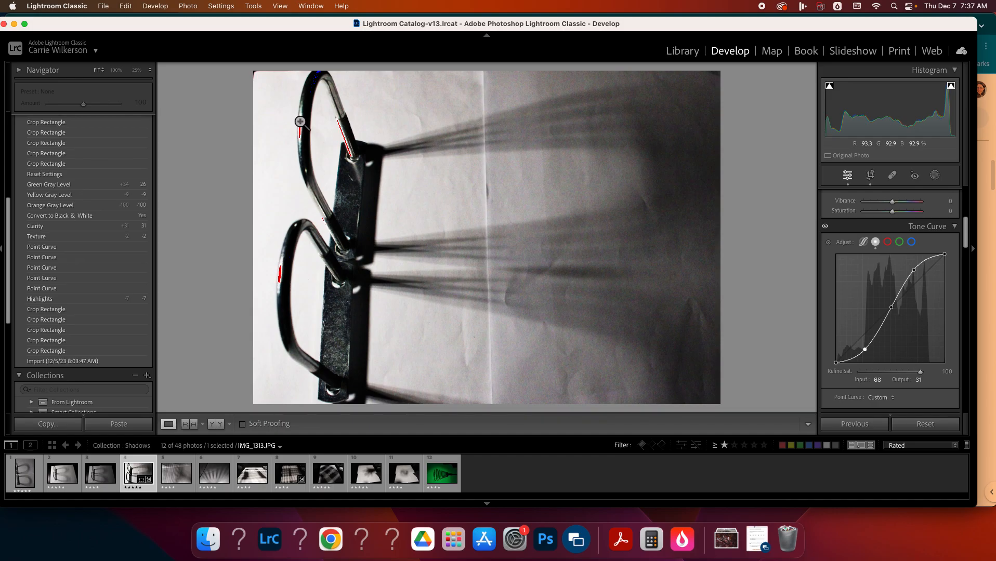
pyautogui.scroll(-1, 890, 374)
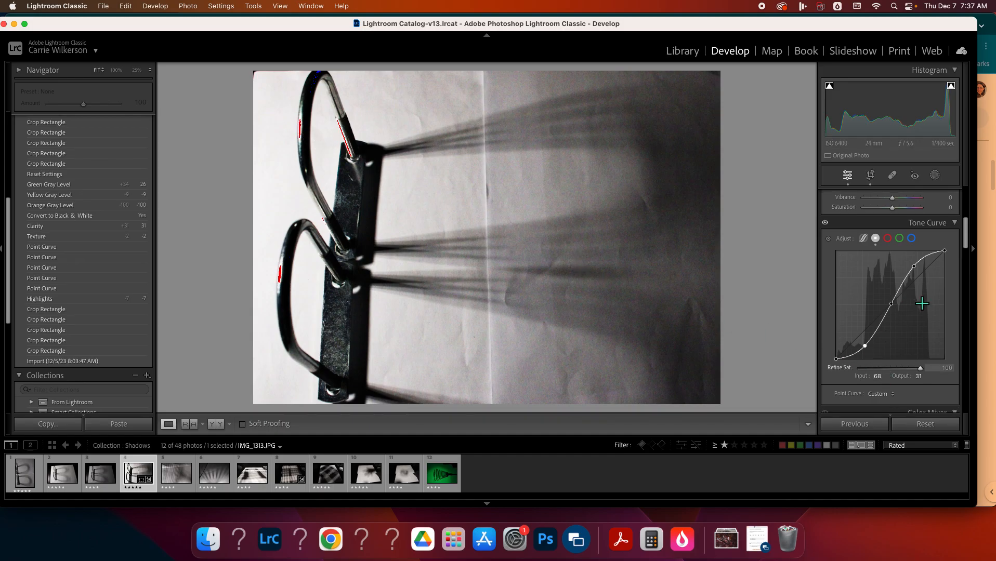
# Switch to Chrome to review the editing workflow in the guidelines, and return to Lightroom Classic.
pyautogui.click(331, 539)
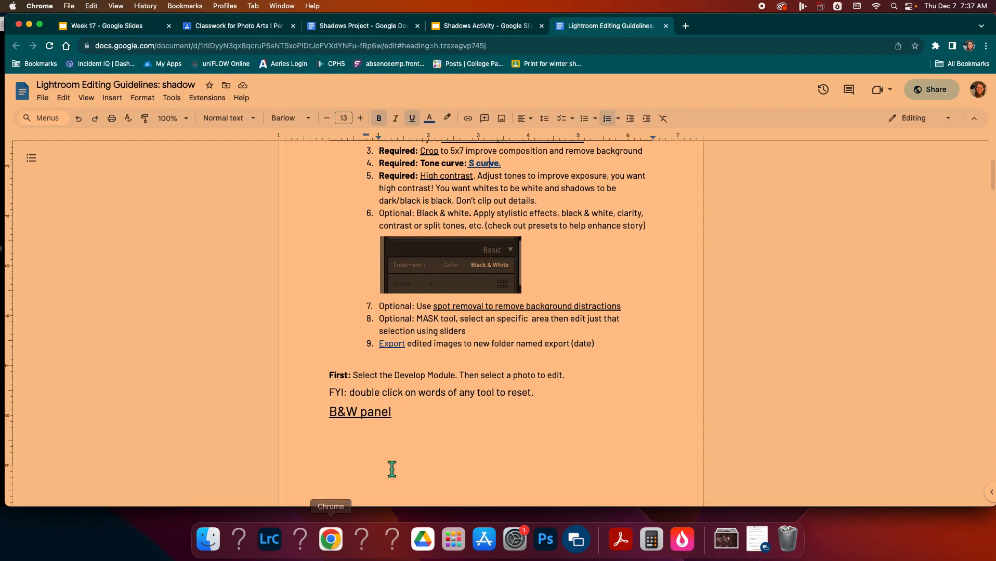
pyautogui.scroll(5, 410, 446)
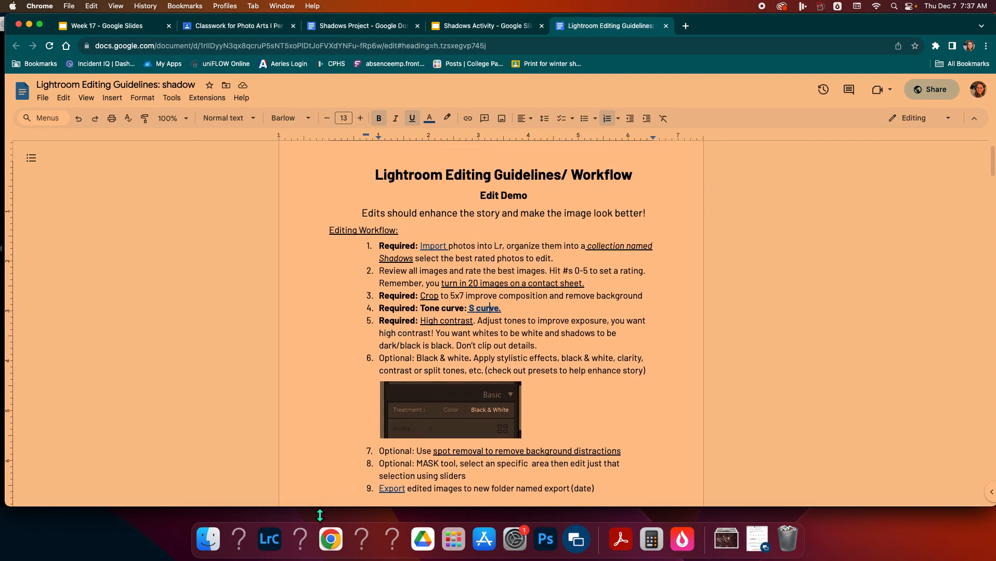
pyautogui.click(270, 539)
# Adjust the photo's tones to Highlights +2, Shadows -2, Whites +34 and Blacks +12.
pyautogui.scroll(3, 890, 310)
pyautogui.scroll(3, 891, 310)
pyautogui.moveTo(894, 250)
pyautogui.mouseDown()
pyautogui.moveTo(908, 250)
pyautogui.moveTo(893, 250)
pyautogui.moveTo(907, 271)
pyautogui.moveTo(881, 282)
pyautogui.moveTo(895, 282)
pyautogui.moveTo(892, 259)
pyautogui.mouseUp()
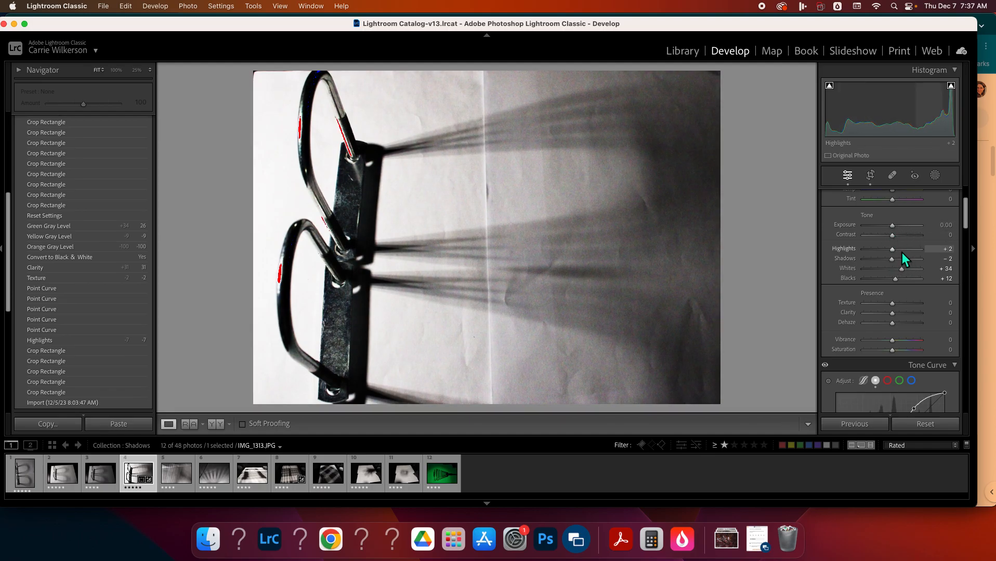
# Set the photo's Clarity to +23.
pyautogui.scroll(-2, 878, 349)
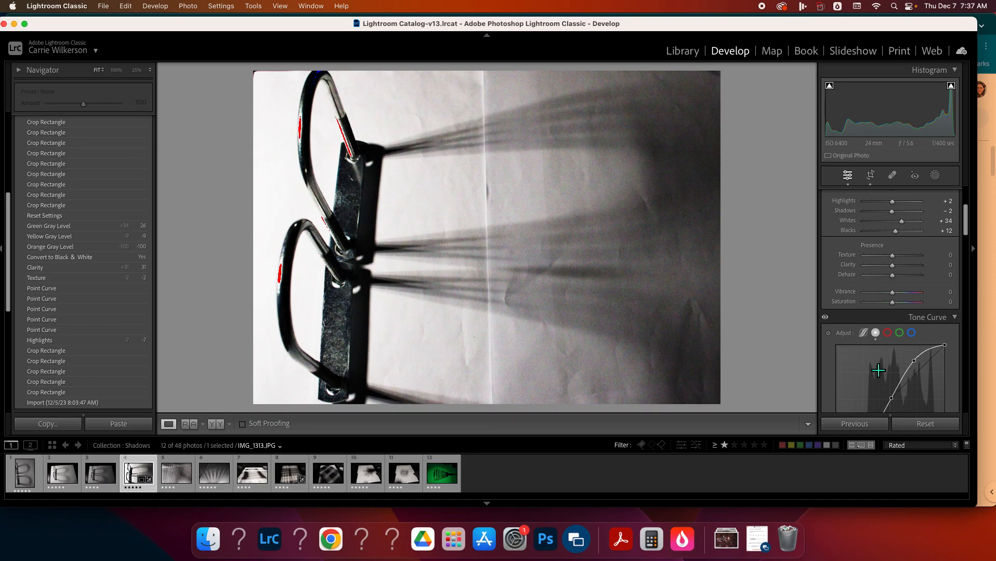
pyautogui.moveTo(893, 268); pyautogui.dragTo(899, 269)
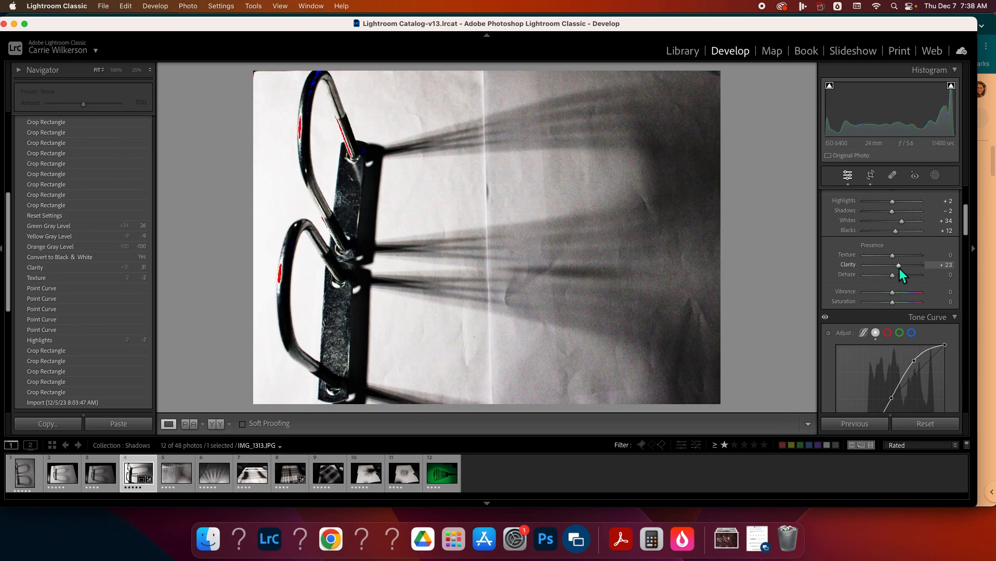
pyautogui.scroll(-10, 899, 268)
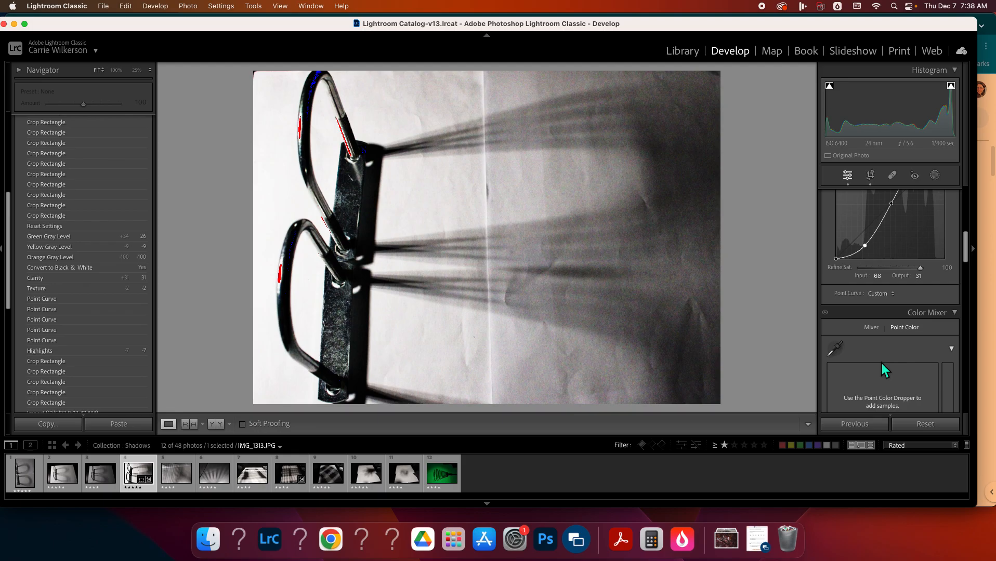
pyautogui.scroll(10, 884, 370)
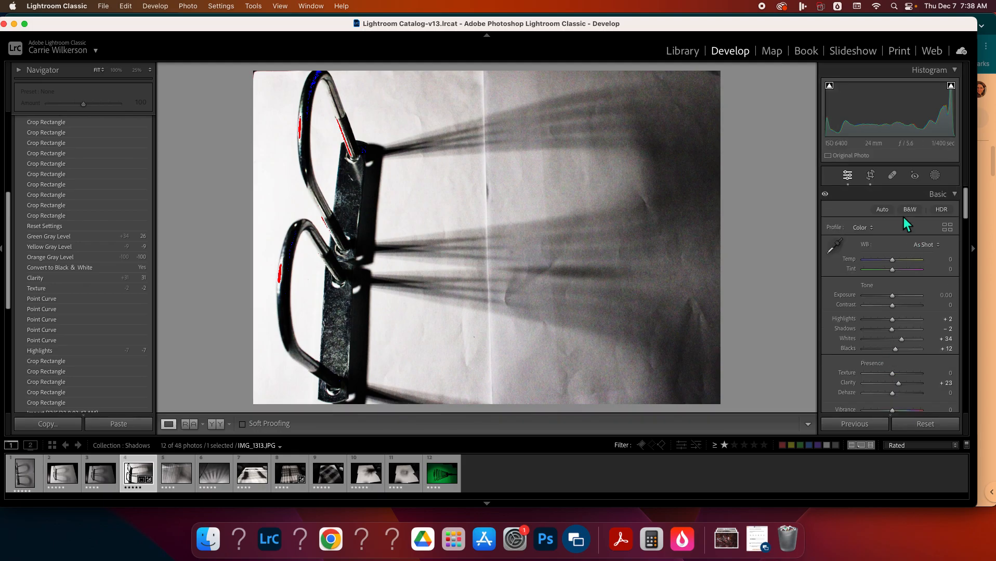
# Convert the photo to black and white and bring up its Black & White Mix.
pyautogui.click(909, 210)
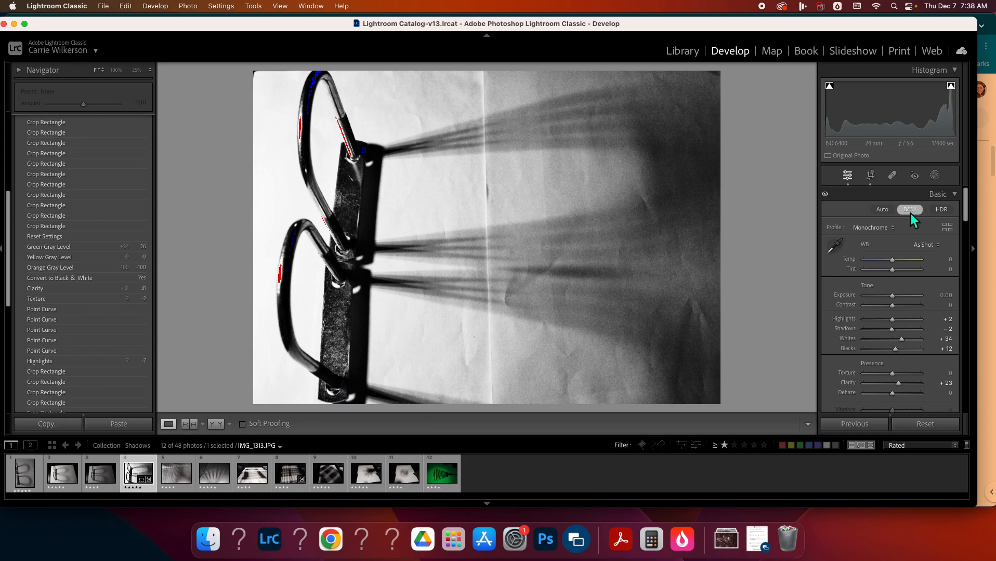
pyautogui.scroll(-3, 893, 305)
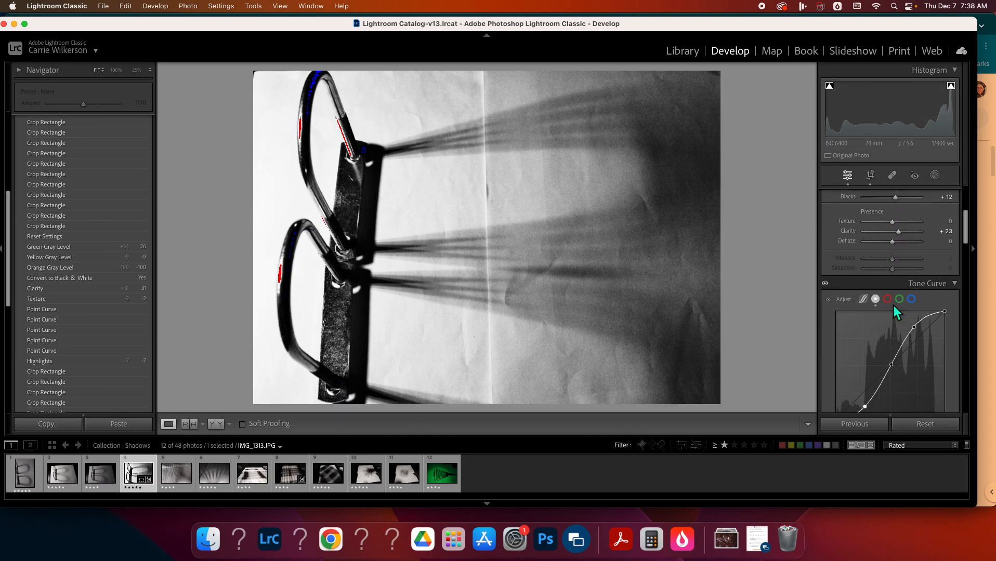
pyautogui.scroll(-5, 893, 305)
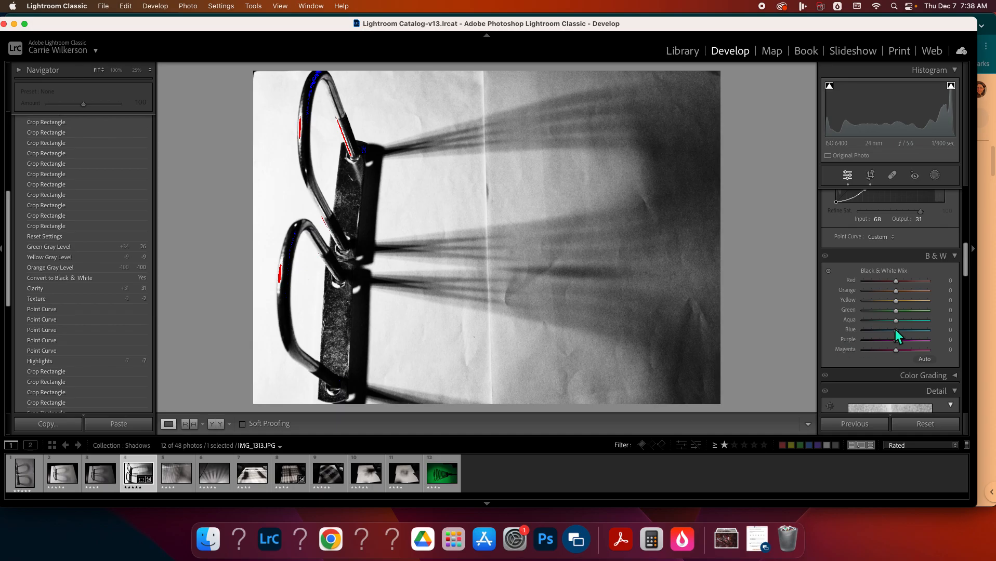
# Try a Black & White Mix of Orange +27, Yellow -100, Green -8 and Magenta +100, and revert to the plain black-and-white conversion.
pyautogui.click(829, 273)
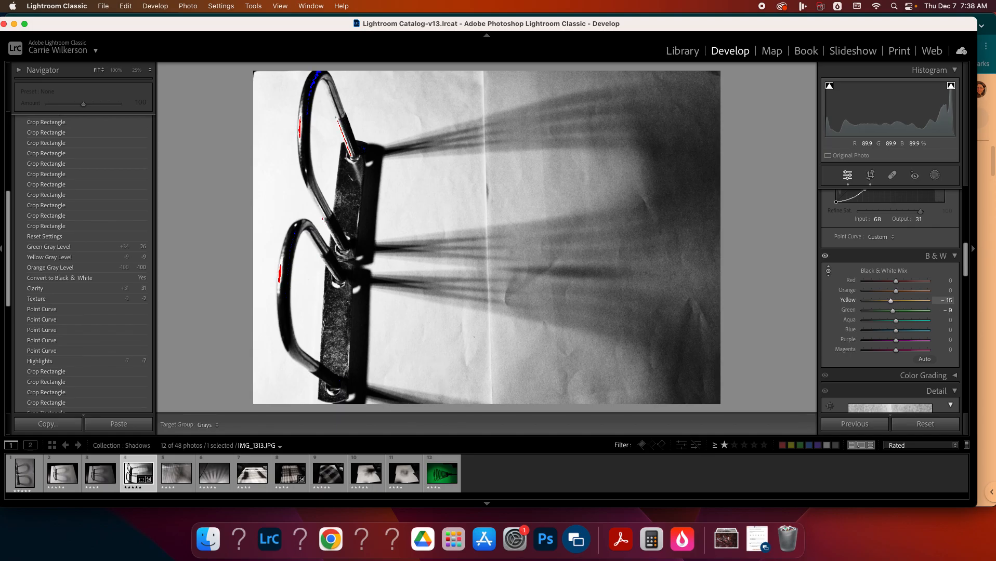
pyautogui.moveTo(440, 375); pyautogui.dragTo(419, 370)
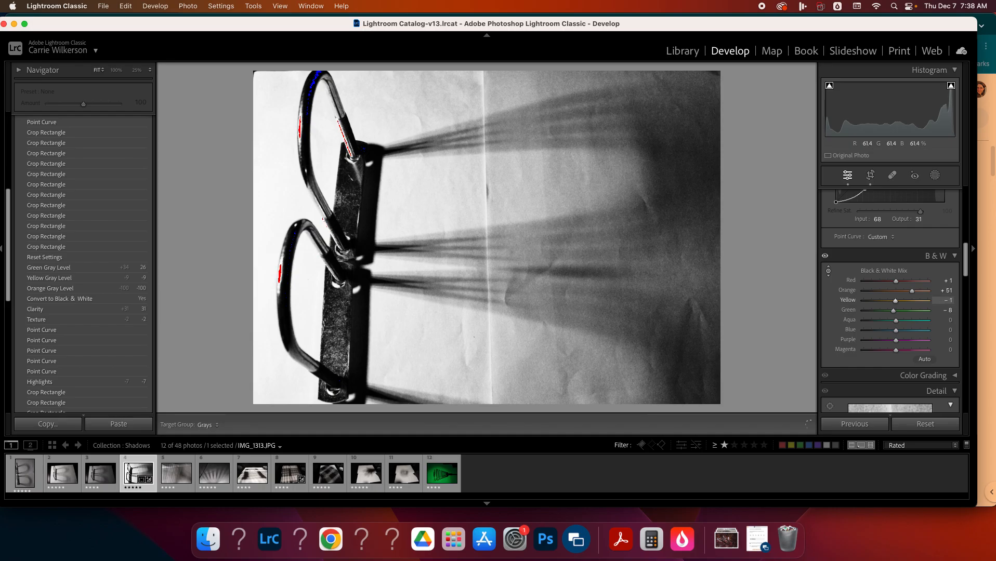
pyautogui.moveTo(581, 312); pyautogui.dragTo(573, 388)
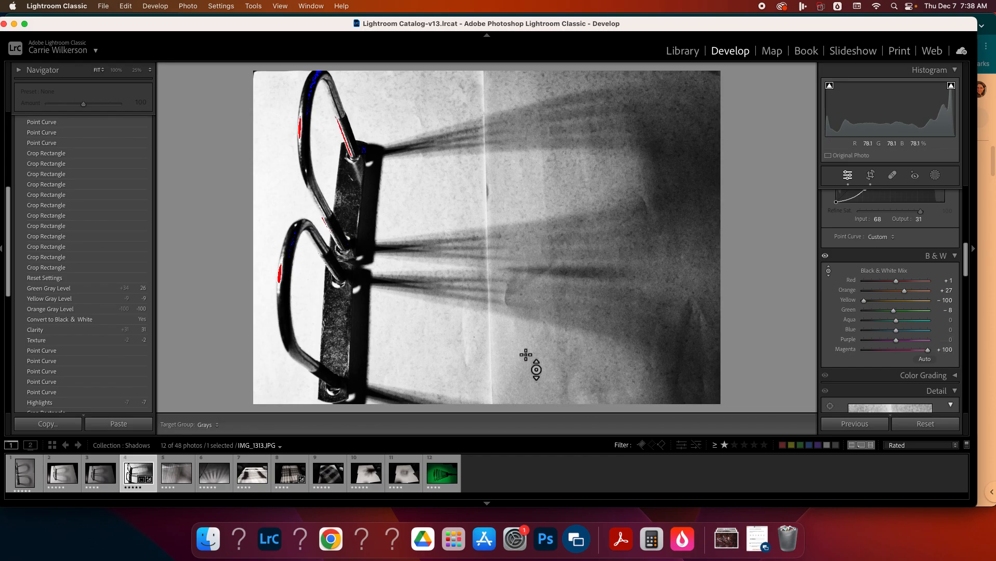
pyautogui.click(95, 277)
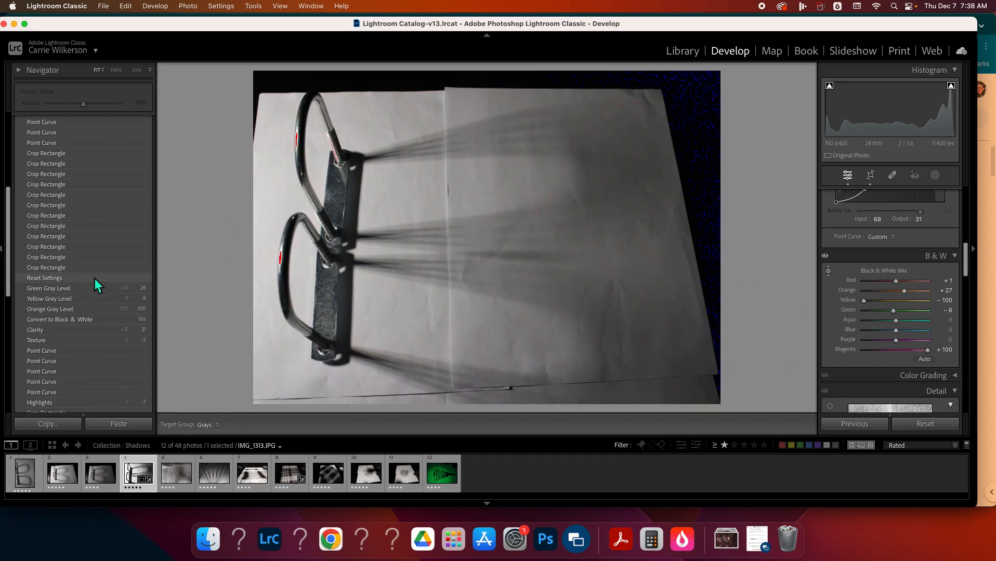
pyautogui.scroll(4, 93, 281)
pyautogui.scroll(3, 92, 279)
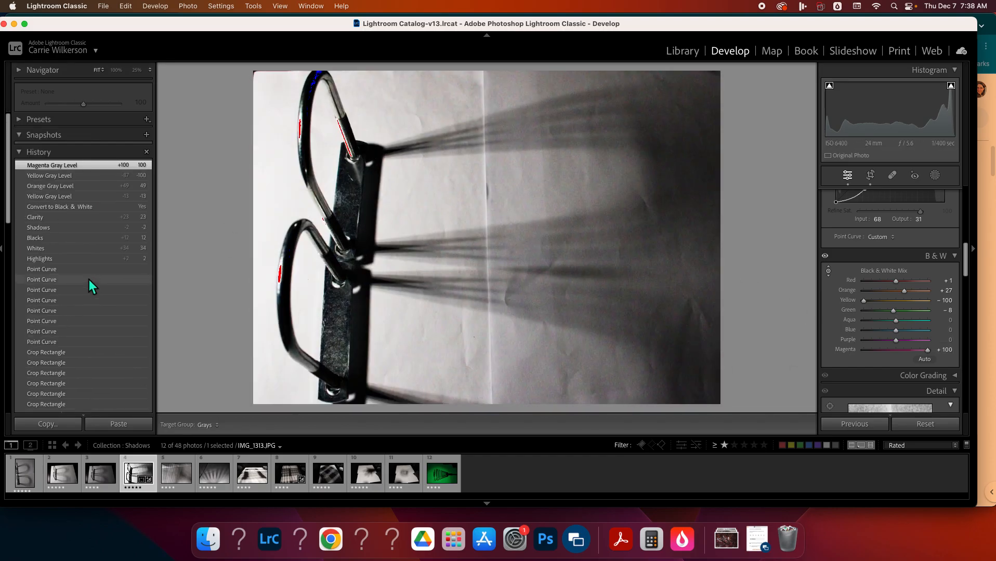
pyautogui.click(75, 208)
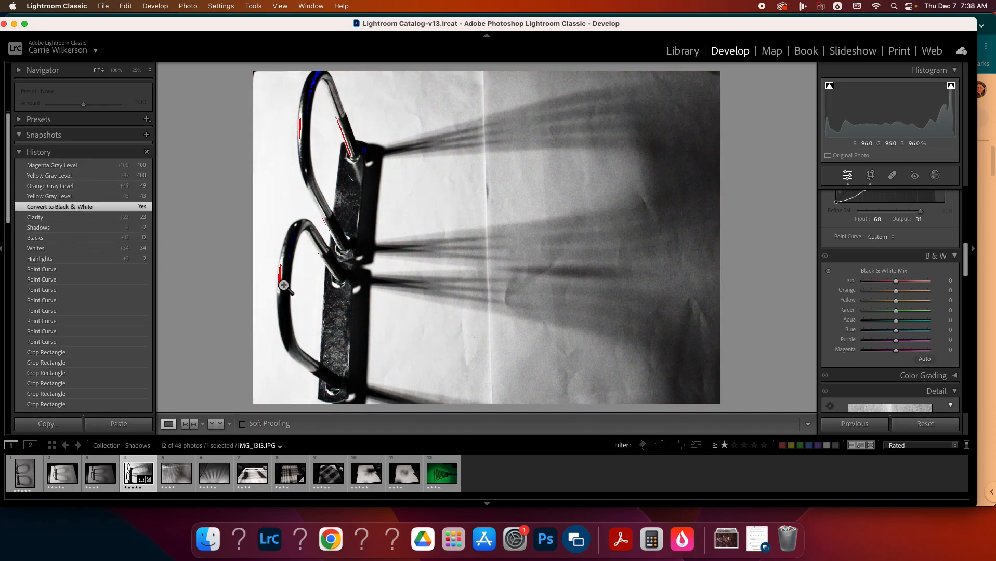
pyautogui.moveTo(431, 374); pyautogui.dragTo(444, 281)
# Adjust the Black & White Mix directly on the photo to Red -1, Yellow +22, Green +6 and Magenta +11.
pyautogui.click(827, 270)
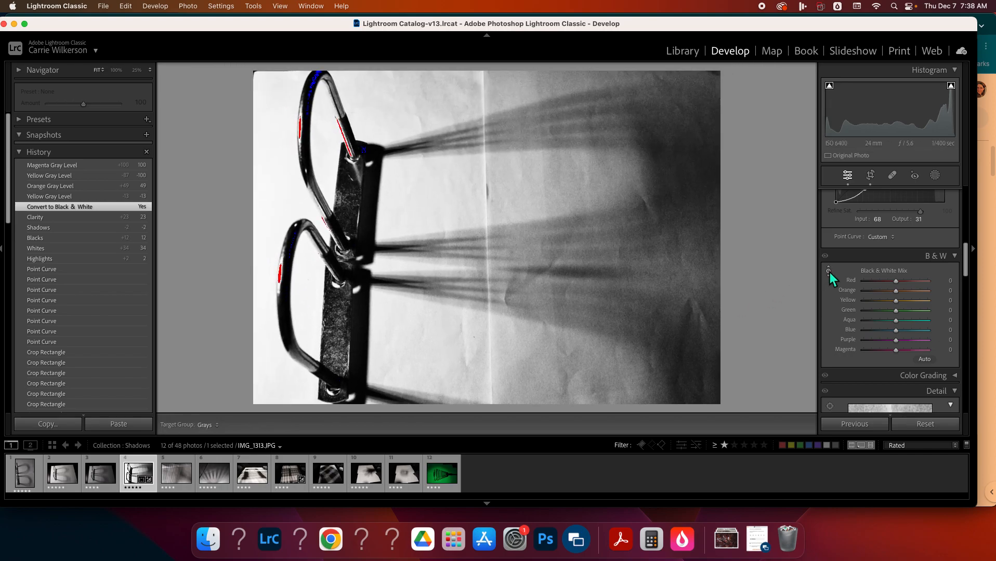
pyautogui.moveTo(449, 374); pyautogui.dragTo(449, 366)
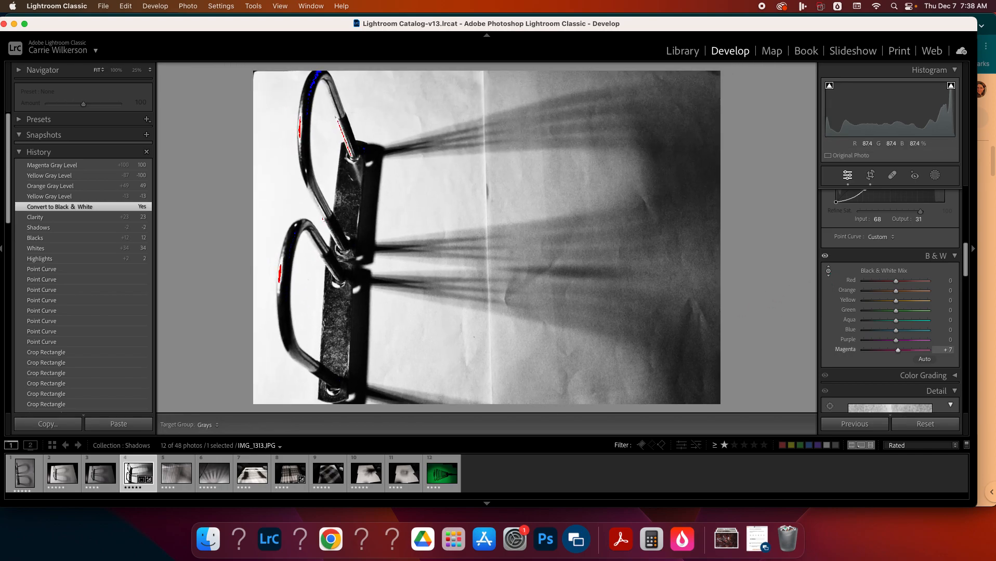
pyautogui.moveTo(573, 382); pyautogui.dragTo(573, 375)
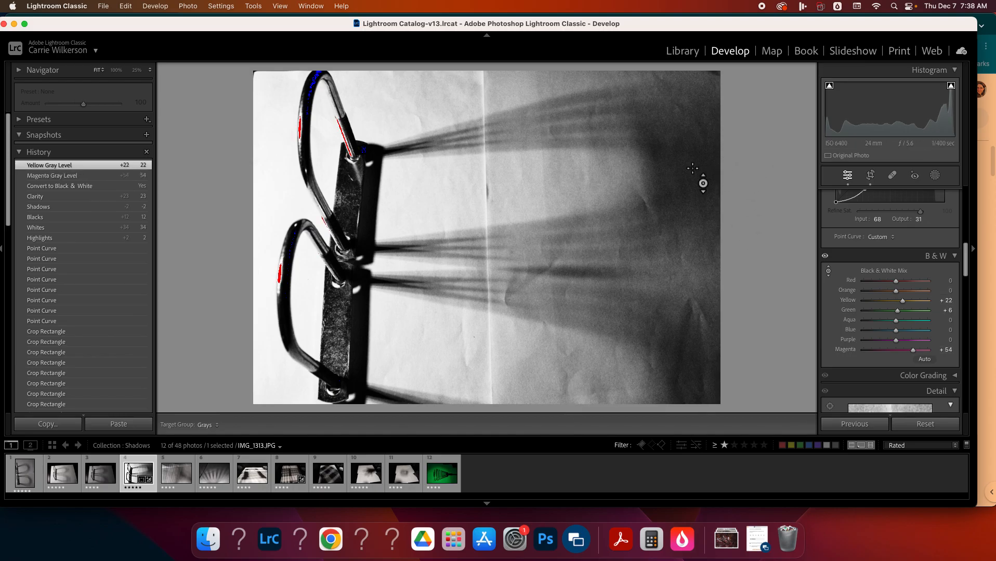
pyautogui.moveTo(675, 333); pyautogui.dragTo(675, 343)
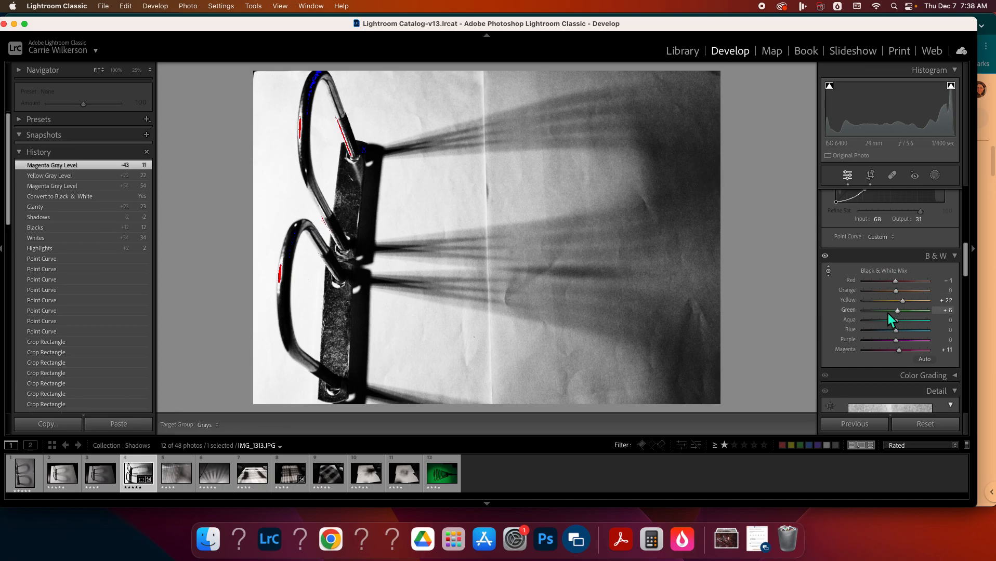
pyautogui.moveTo(898, 285); pyautogui.dragTo(885, 285)
pyautogui.click(828, 270)
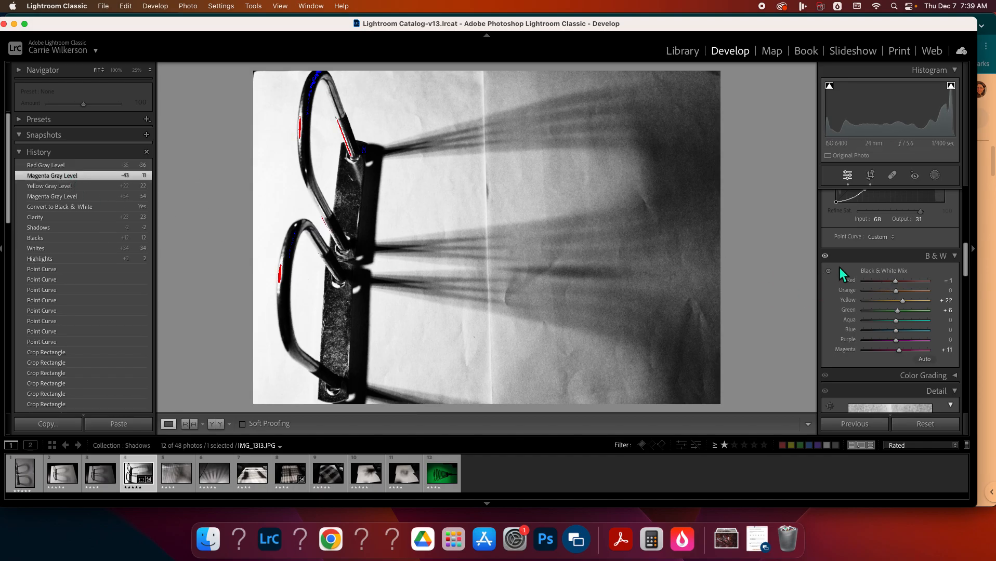
pyautogui.scroll(-2, 840, 318)
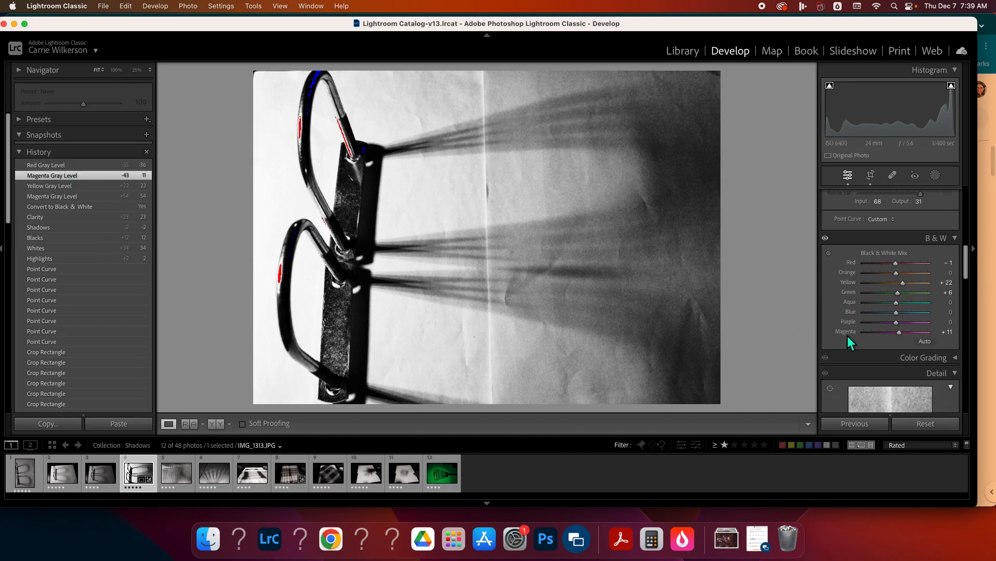
pyautogui.scroll(-10, 847, 336)
pyautogui.scroll(-3, 847, 337)
pyautogui.scroll(6, 847, 336)
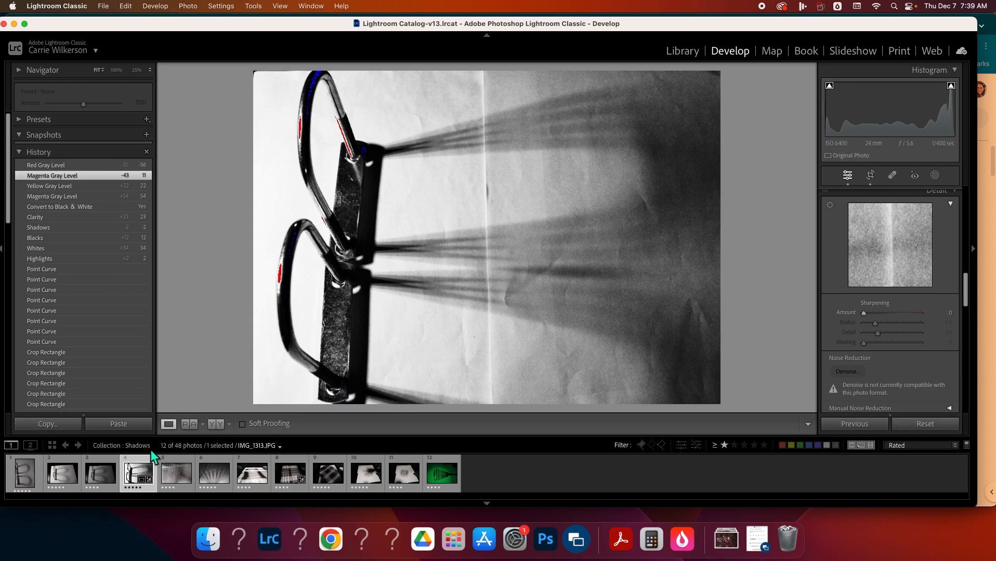
# Select the green spring-shadow photo IMG_1344.JPG and crop it at a 5 x 7 ratio closely around the spring.
pyautogui.click(447, 477)
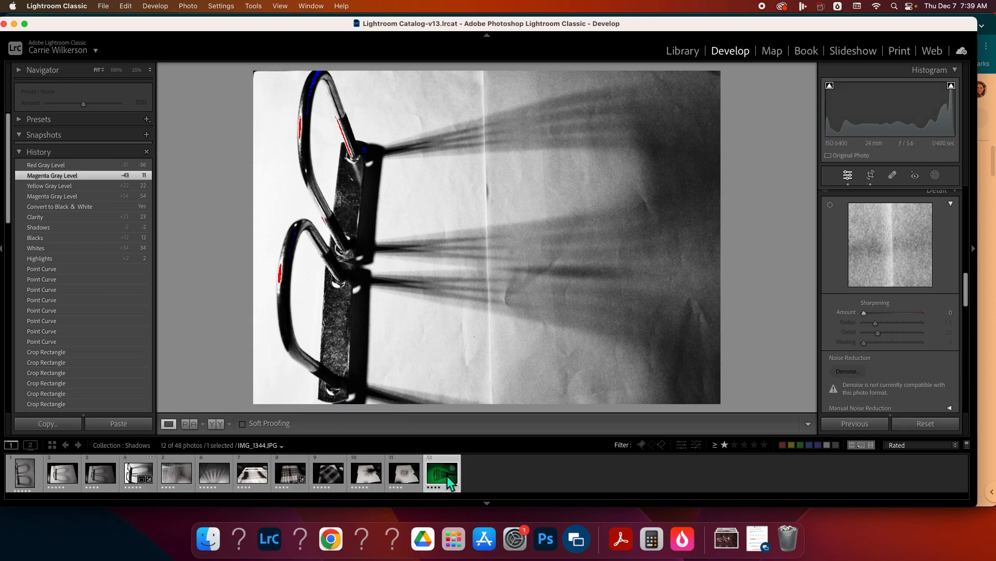
pyautogui.click(871, 174)
pyautogui.click(924, 216)
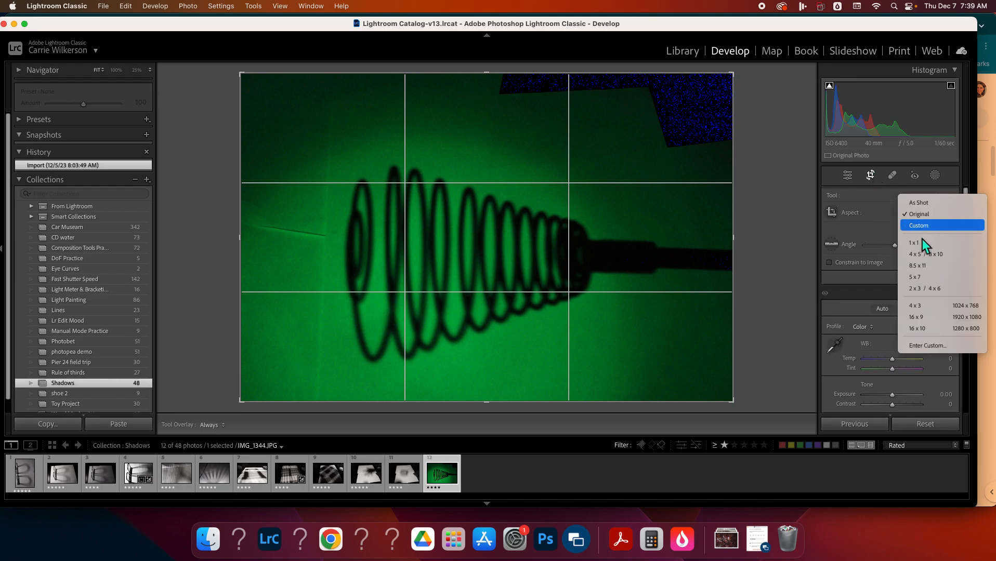
pyautogui.click(923, 274)
pyautogui.moveTo(718, 88); pyautogui.dragTo(668, 107)
pyautogui.moveTo(638, 202); pyautogui.dragTo(603, 201)
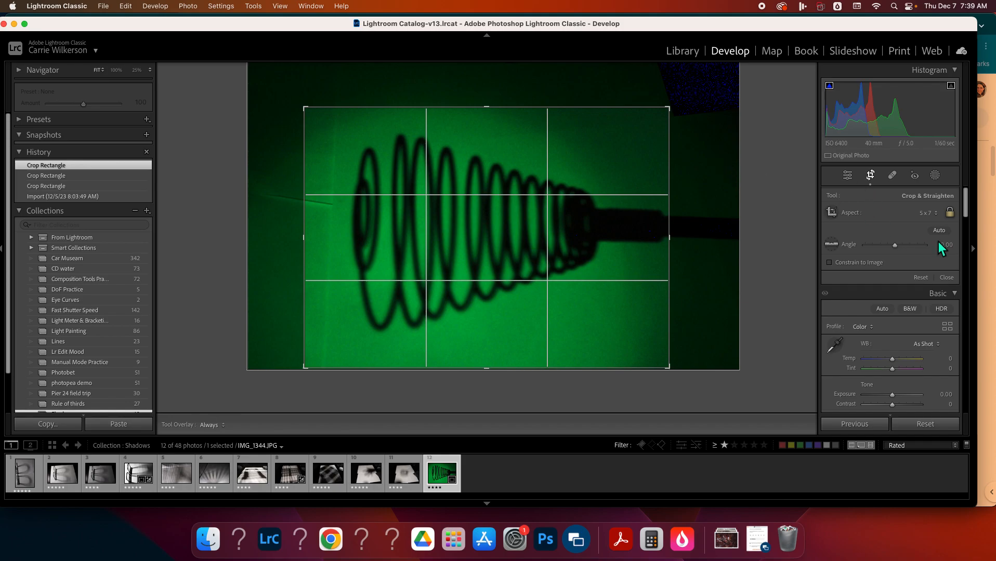
pyautogui.click(946, 278)
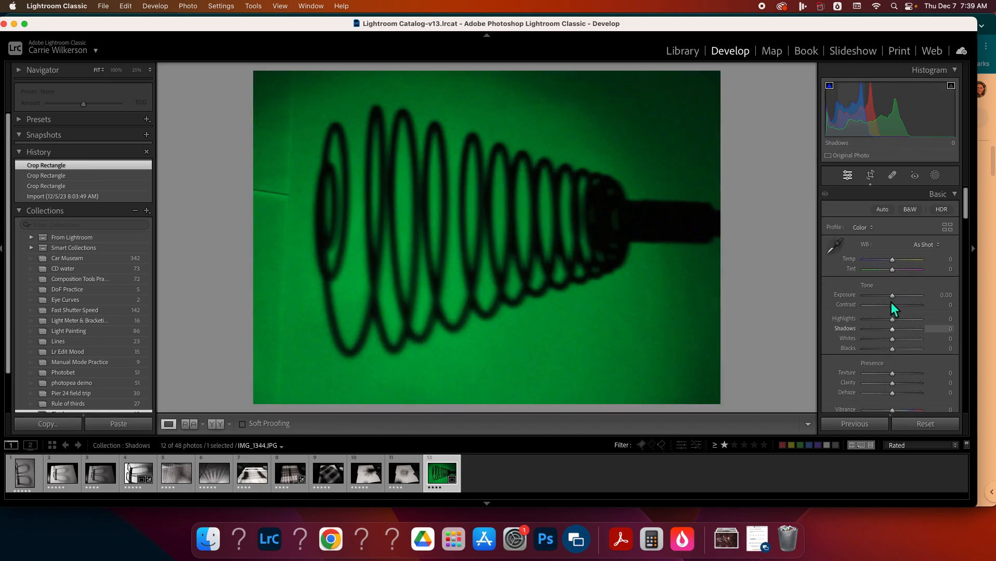
# Shape the photo's tone curve into an S by anchoring the midtones, raising a highlights point and lowering a shadows point.
pyautogui.scroll(-5, 887, 352)
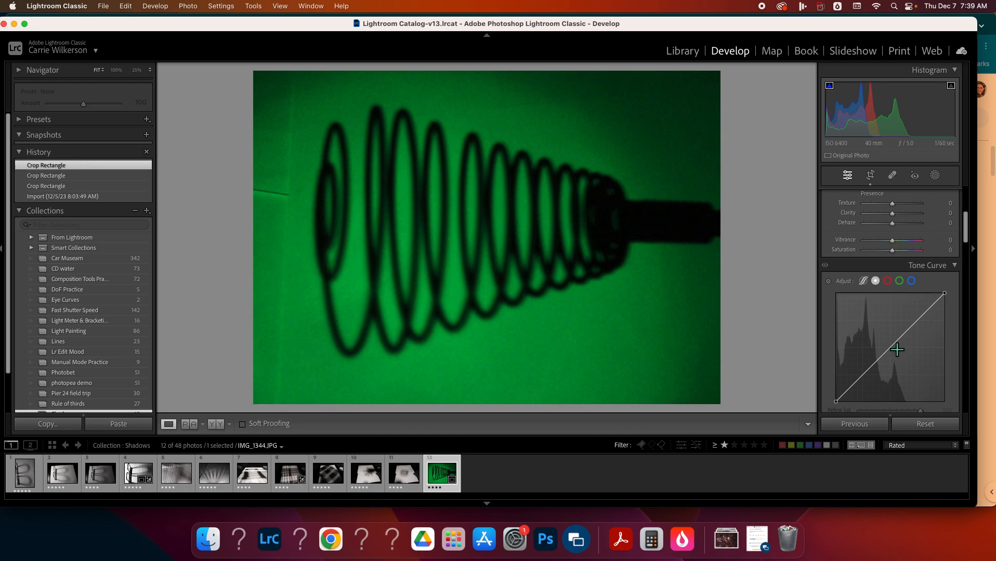
pyautogui.click(894, 354)
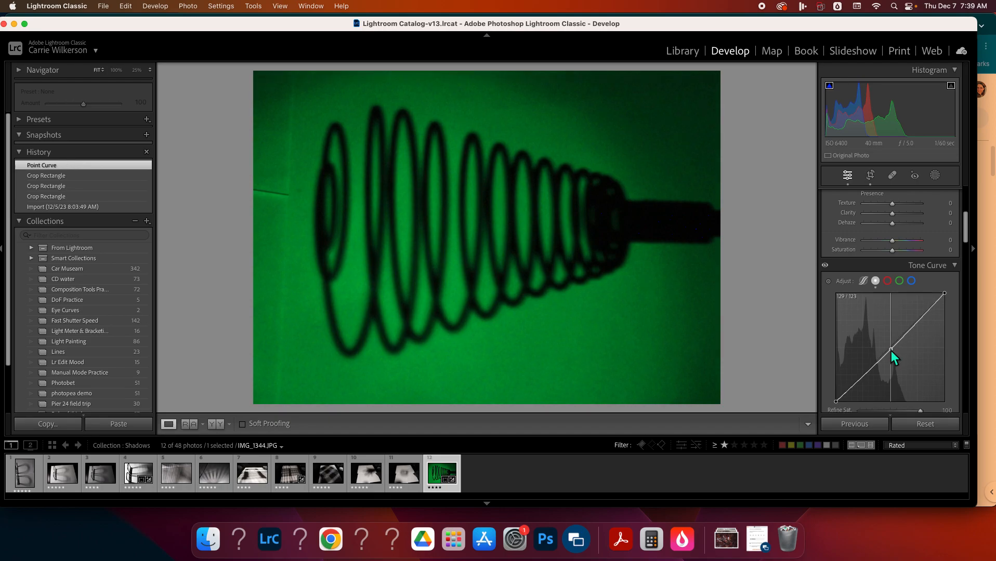
pyautogui.click(918, 323)
pyautogui.moveTo(921, 324); pyautogui.dragTo(923, 309)
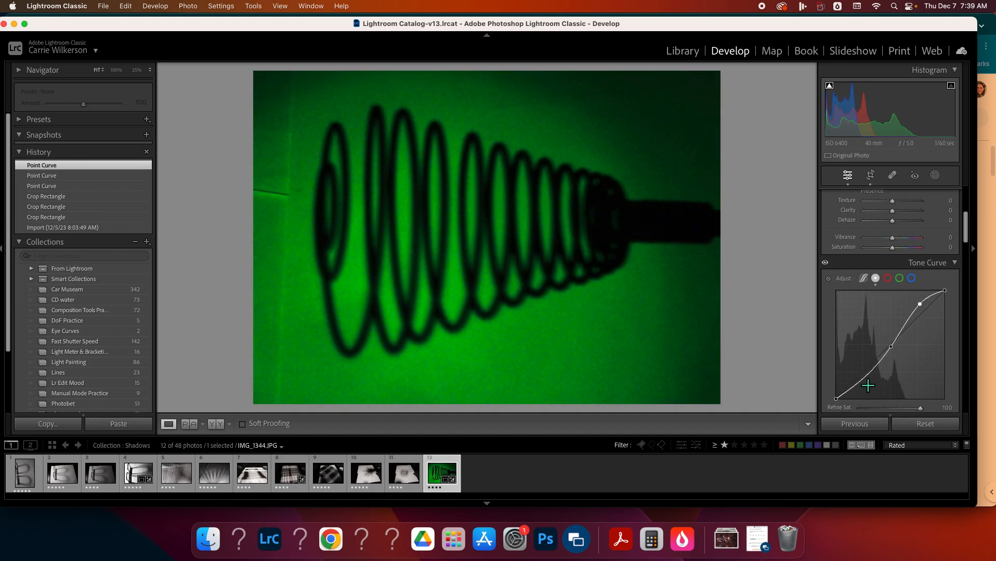
pyautogui.moveTo(865, 379); pyautogui.dragTo(864, 385)
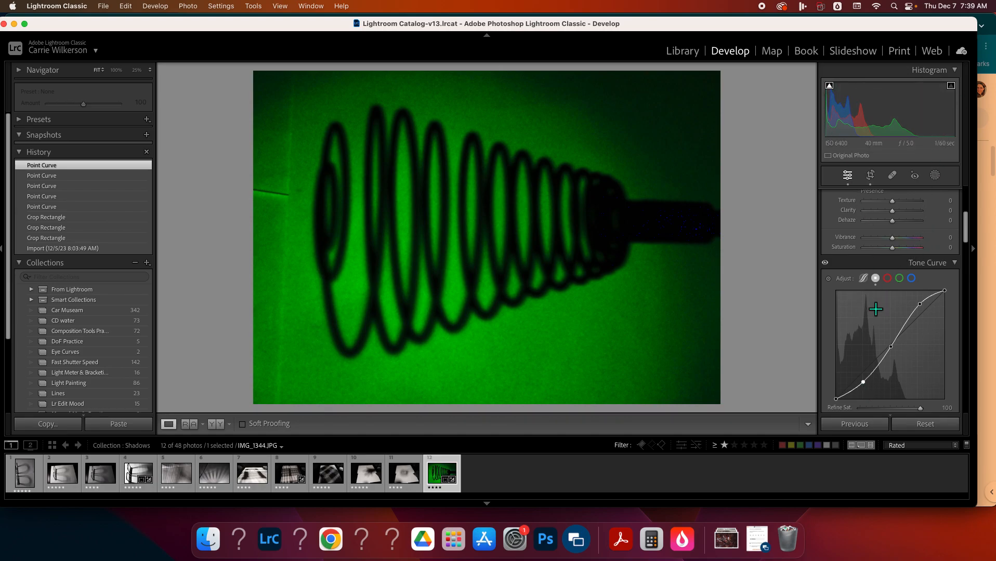
# Adjust the green photo's tones to Highlights +75, Shadows -1, Whites +45 and Blacks +11.
pyautogui.scroll(10, 874, 309)
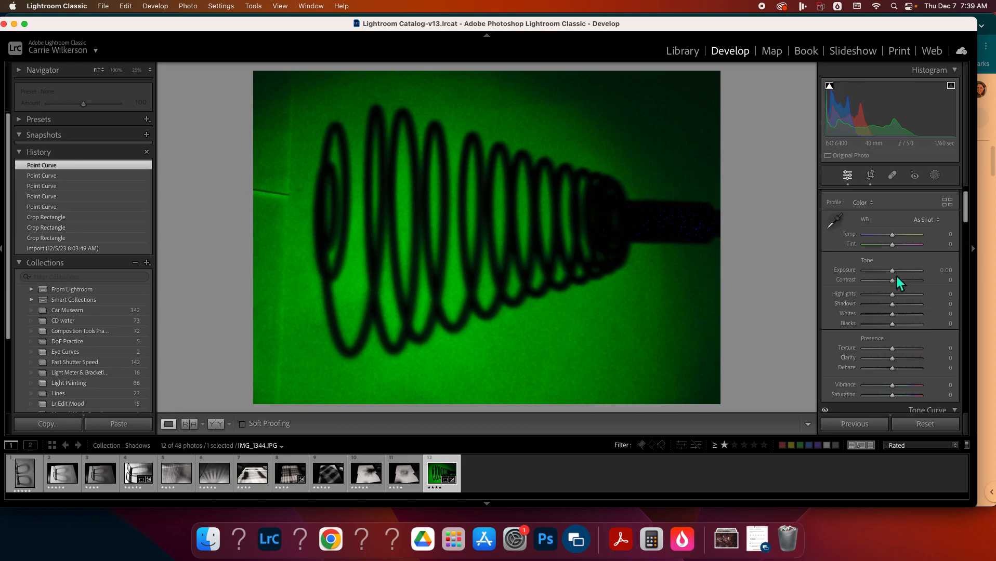
pyautogui.moveTo(894, 296)
pyautogui.mouseDown()
pyautogui.moveTo(920, 296)
pyautogui.moveTo(883, 325)
pyautogui.moveTo(894, 324)
pyautogui.moveTo(882, 305)
pyautogui.moveTo(891, 305)
pyautogui.mouseUp()
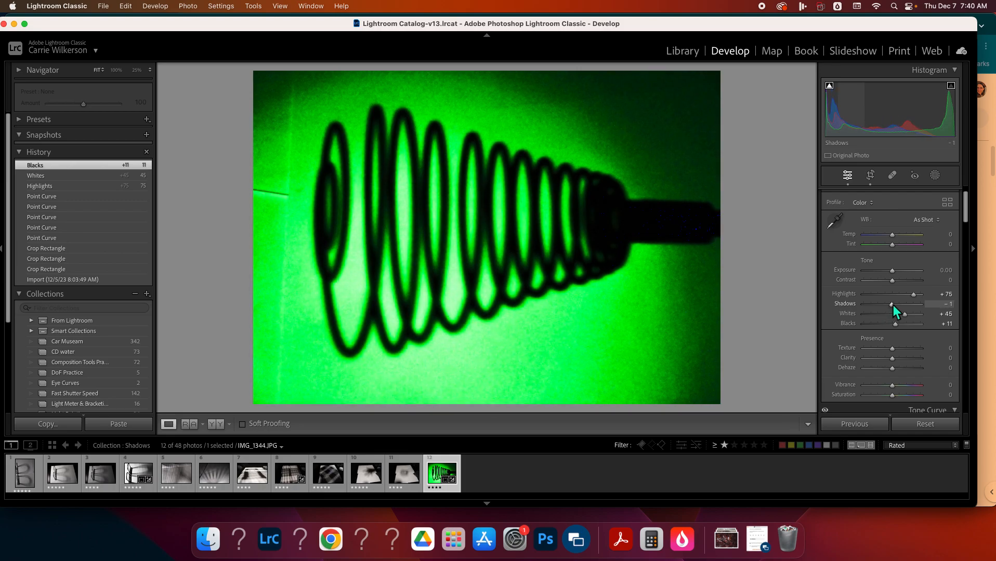
pyautogui.scroll(-2, 839, 328)
pyautogui.scroll(-3, 870, 334)
# Try the green photo in black and white, and restore its color.
pyautogui.scroll(5, 868, 334)
pyautogui.click(914, 212)
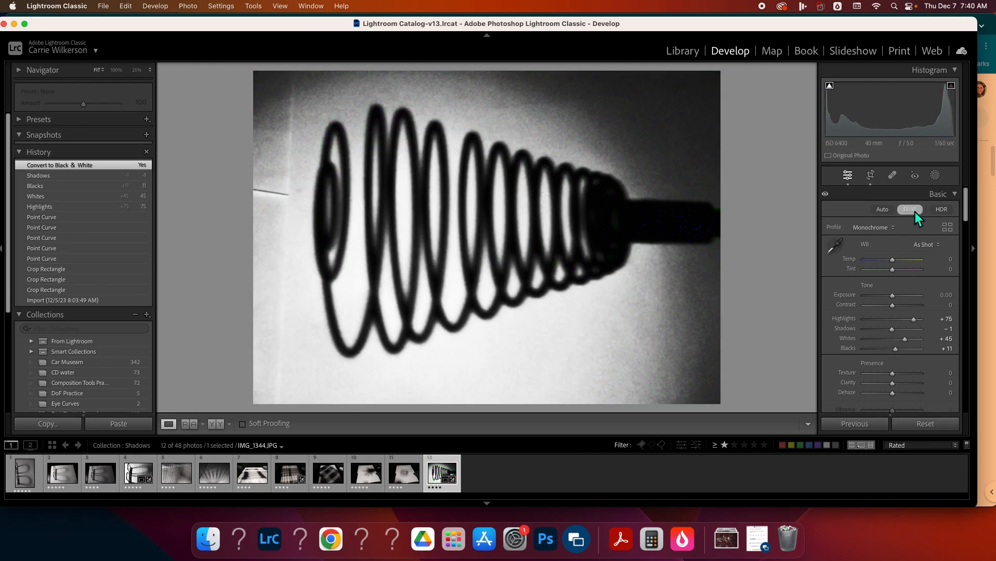
pyautogui.click(914, 212)
# Set Vibrance to -3 and shape the green channel's tone curve into an S, with its shadows point at input 70, output 37.
pyautogui.scroll(-4, 894, 319)
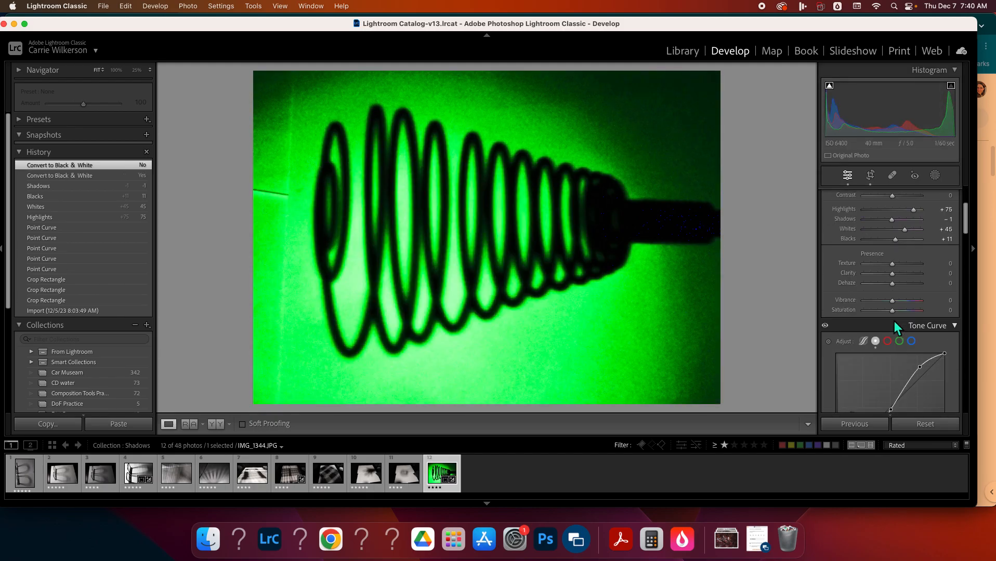
pyautogui.moveTo(892, 304)
pyautogui.mouseDown()
pyautogui.moveTo(873, 305)
pyautogui.moveTo(943, 303)
pyautogui.moveTo(891, 304)
pyautogui.mouseUp()
pyautogui.click(899, 341)
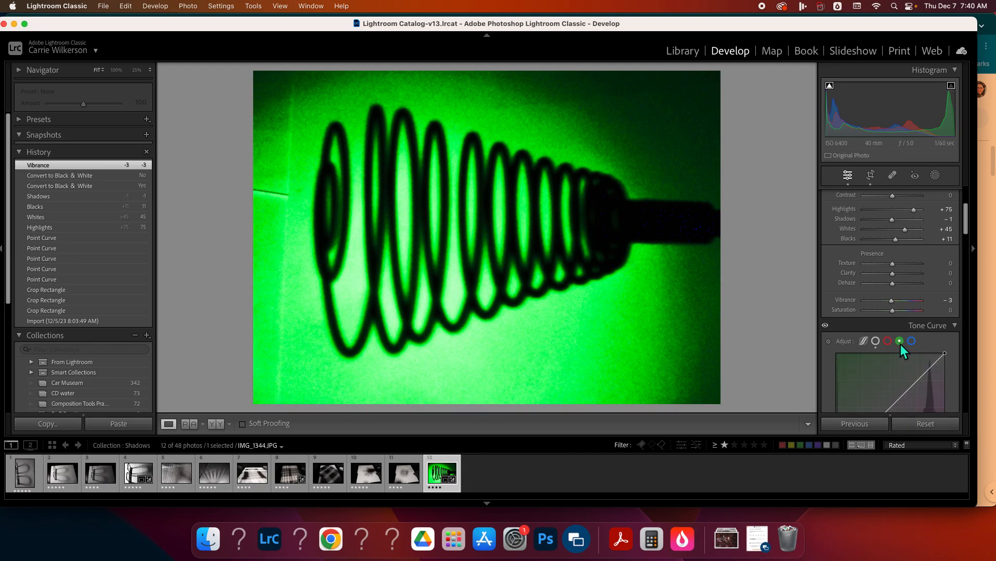
pyautogui.scroll(-2, 900, 344)
pyautogui.moveTo(891, 355); pyautogui.dragTo(891, 360)
pyautogui.moveTo(919, 330); pyautogui.dragTo(920, 322)
pyautogui.scroll(-2, 920, 325)
pyautogui.moveTo(869, 351); pyautogui.dragTo(867, 358)
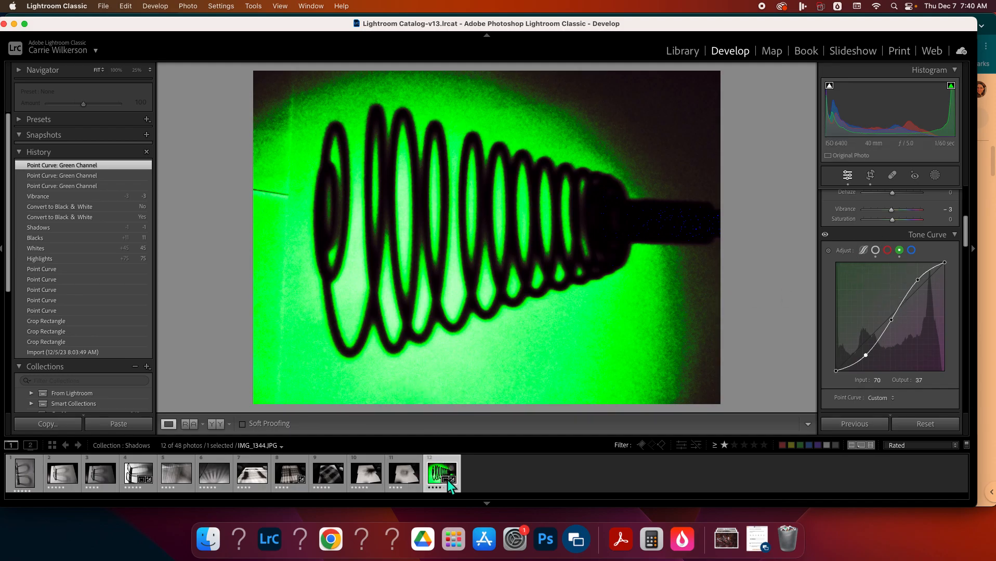
# Select the photos from IMG_1334.JPG through the green one, view IMG_1334.JPG, clear the selection, and reselect only the green photo.
pyautogui.keyDown('shift'); pyautogui.click(289, 477); pyautogui.keyUp('shift')
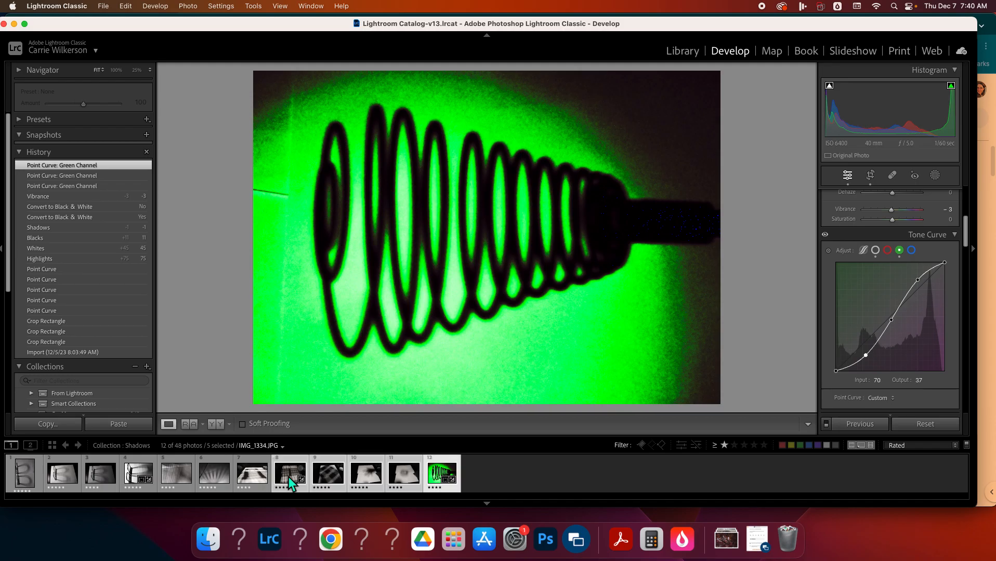
pyautogui.click(279, 472)
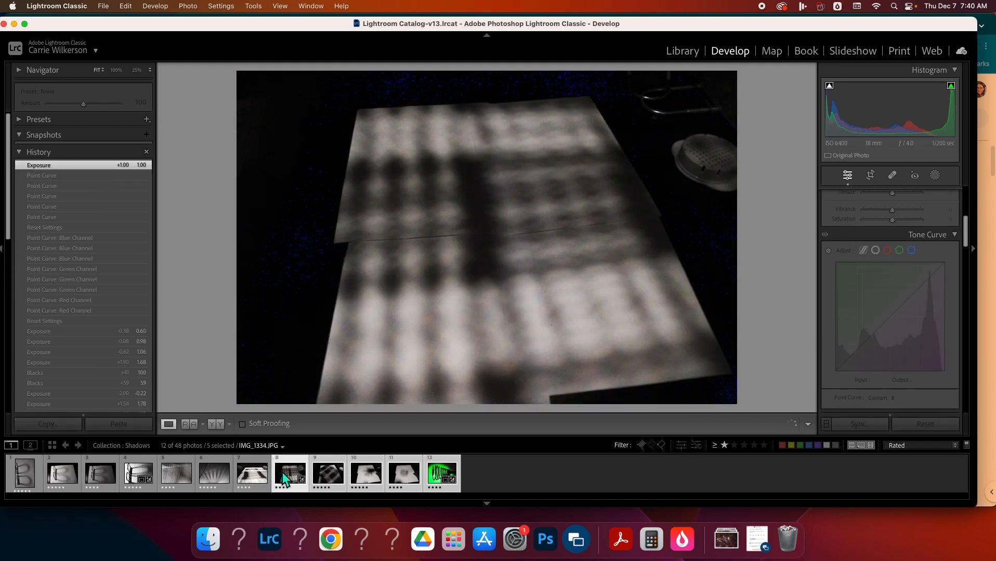
pyautogui.click(439, 475)
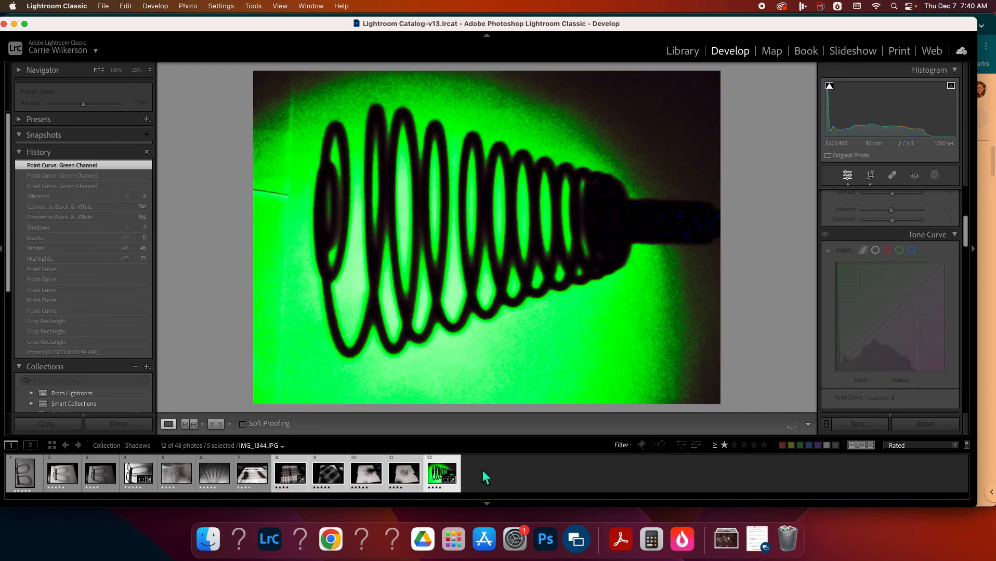
pyautogui.click(483, 469)
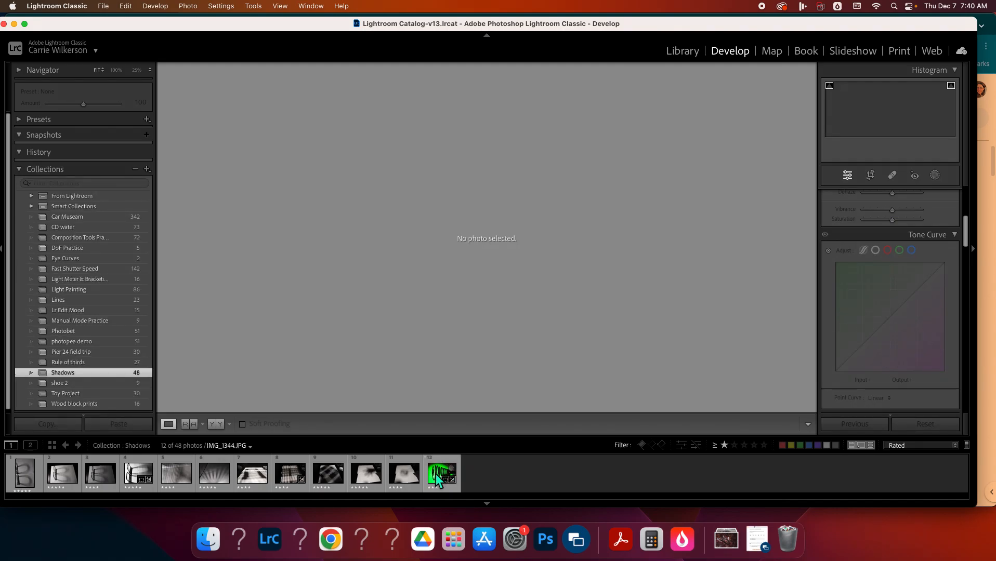
pyautogui.click(436, 474)
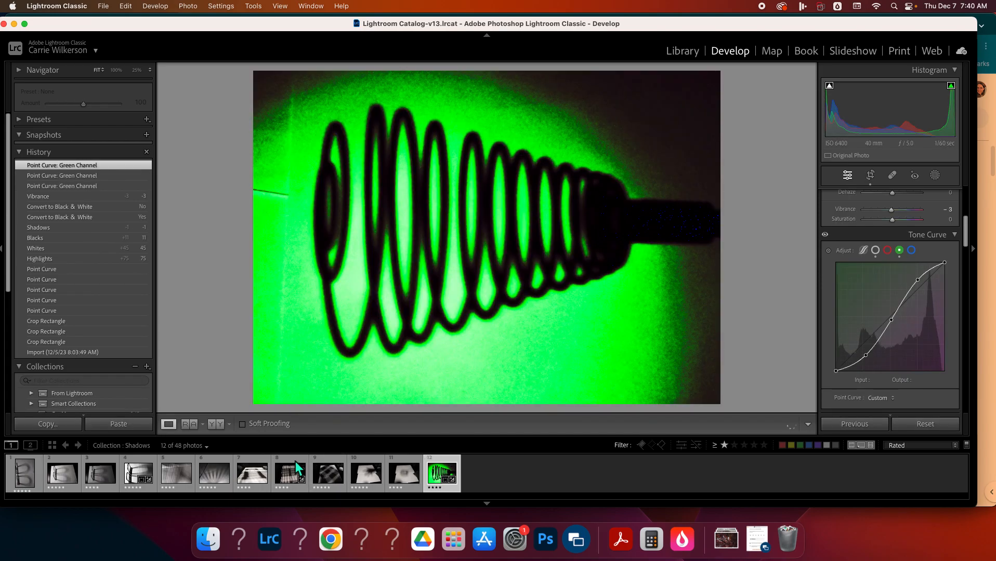
# Add the fourth photo to the green photo's selection and set up their export from the Library with 12.7.23 as the subfolder name.
pyautogui.keyDown('super'); pyautogui.click(140, 462); pyautogui.keyUp('super')
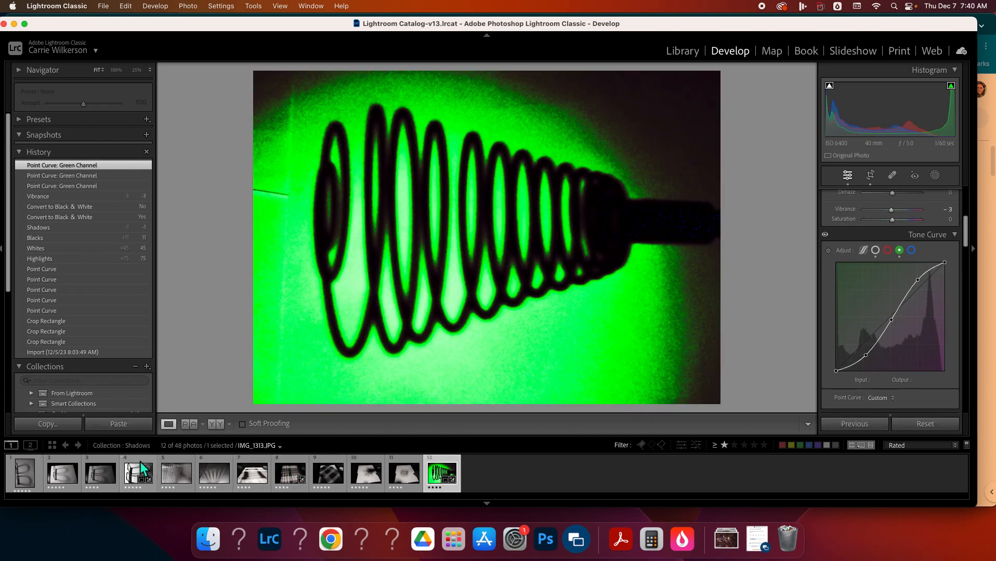
pyautogui.click(673, 57)
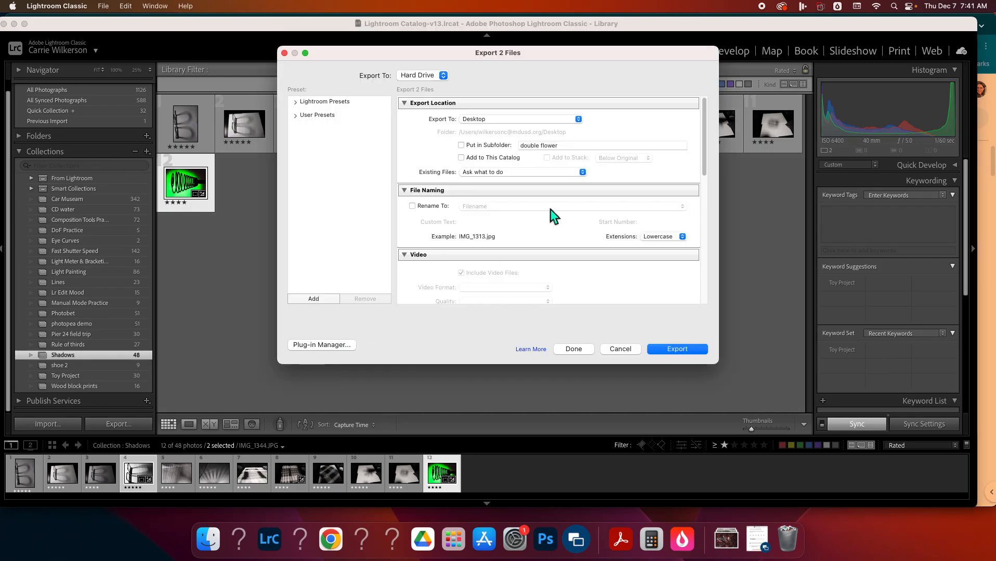
pyautogui.click(570, 148)
pyautogui.write('12.7.23')
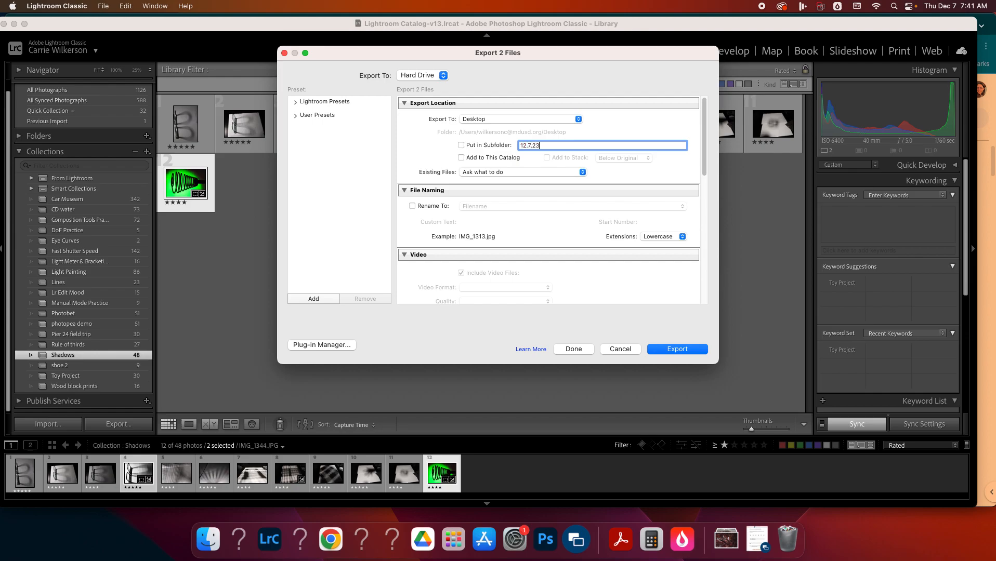
# Check the file settings and export the two selected photos to the Desktop as JPEG files at quality 100.
pyautogui.scroll(-5, 608, 281)
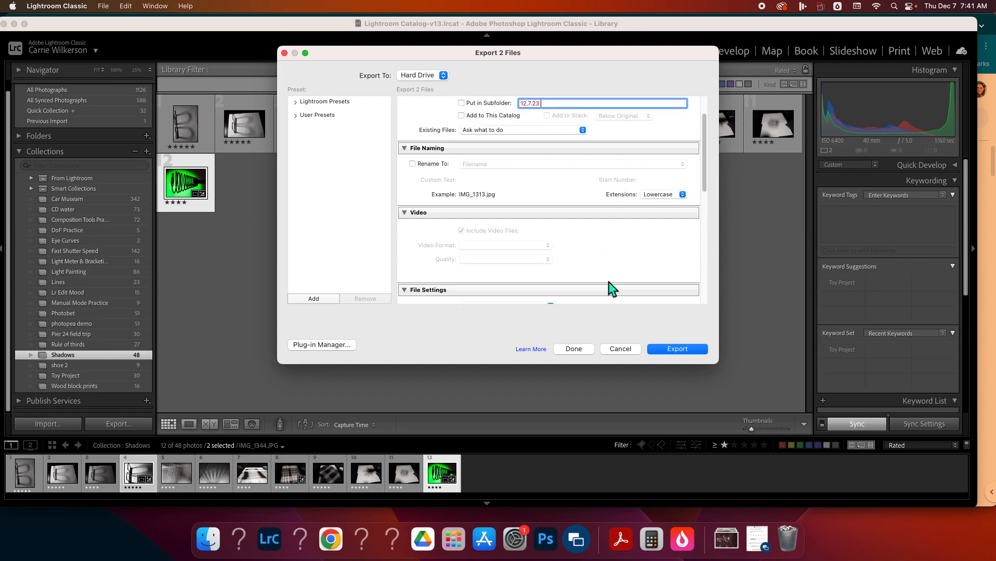
pyautogui.click(672, 351)
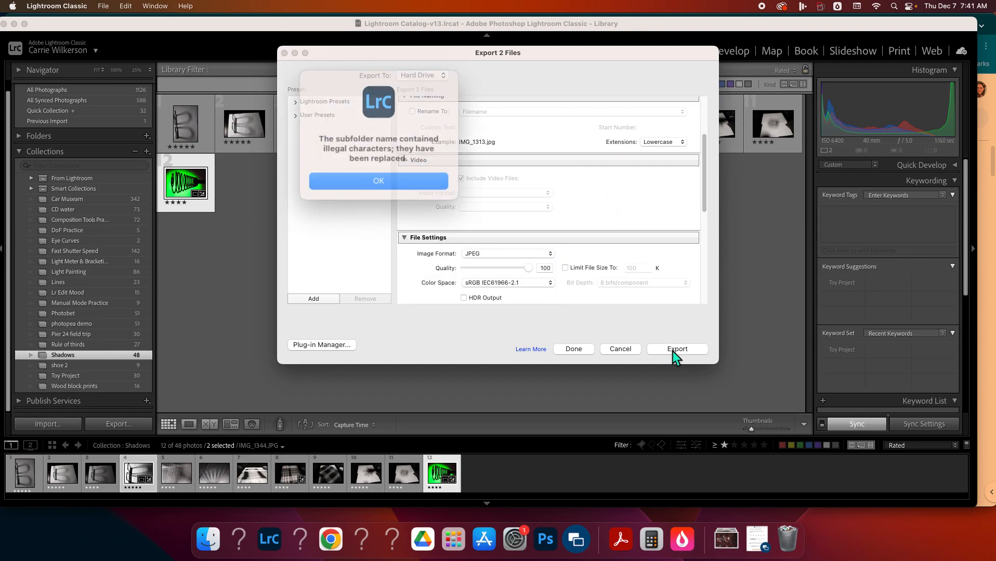
pyautogui.click(413, 176)
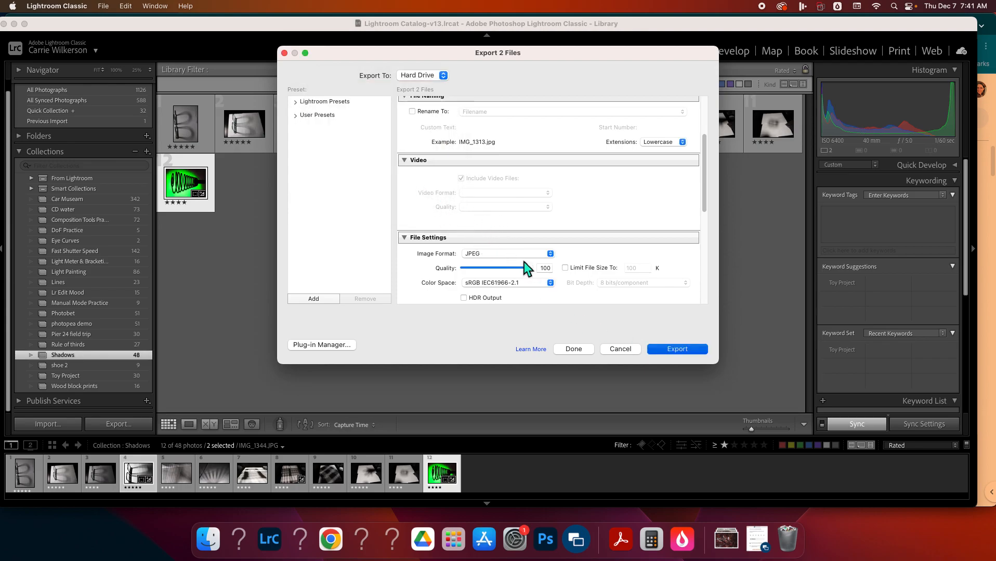
pyautogui.click(685, 354)
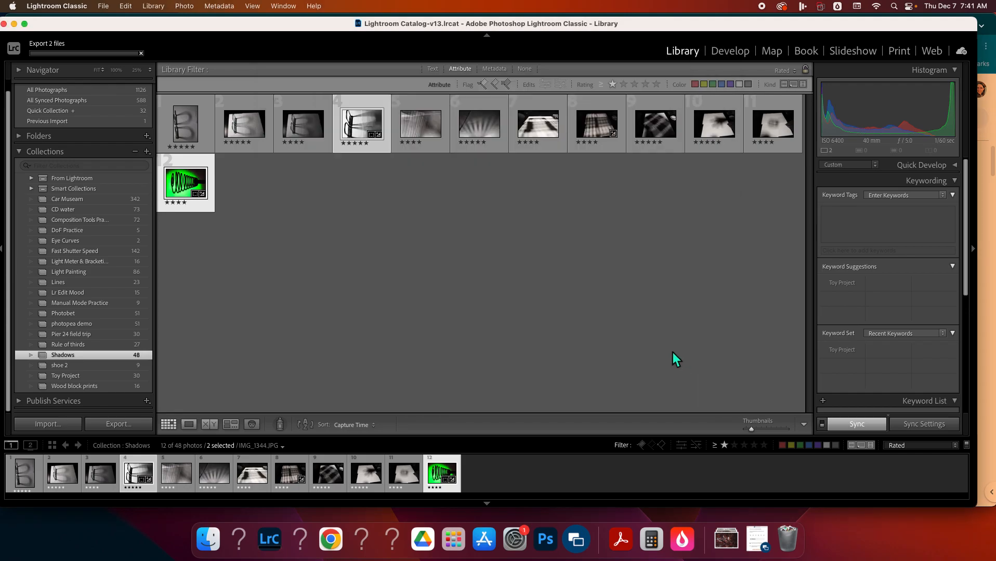